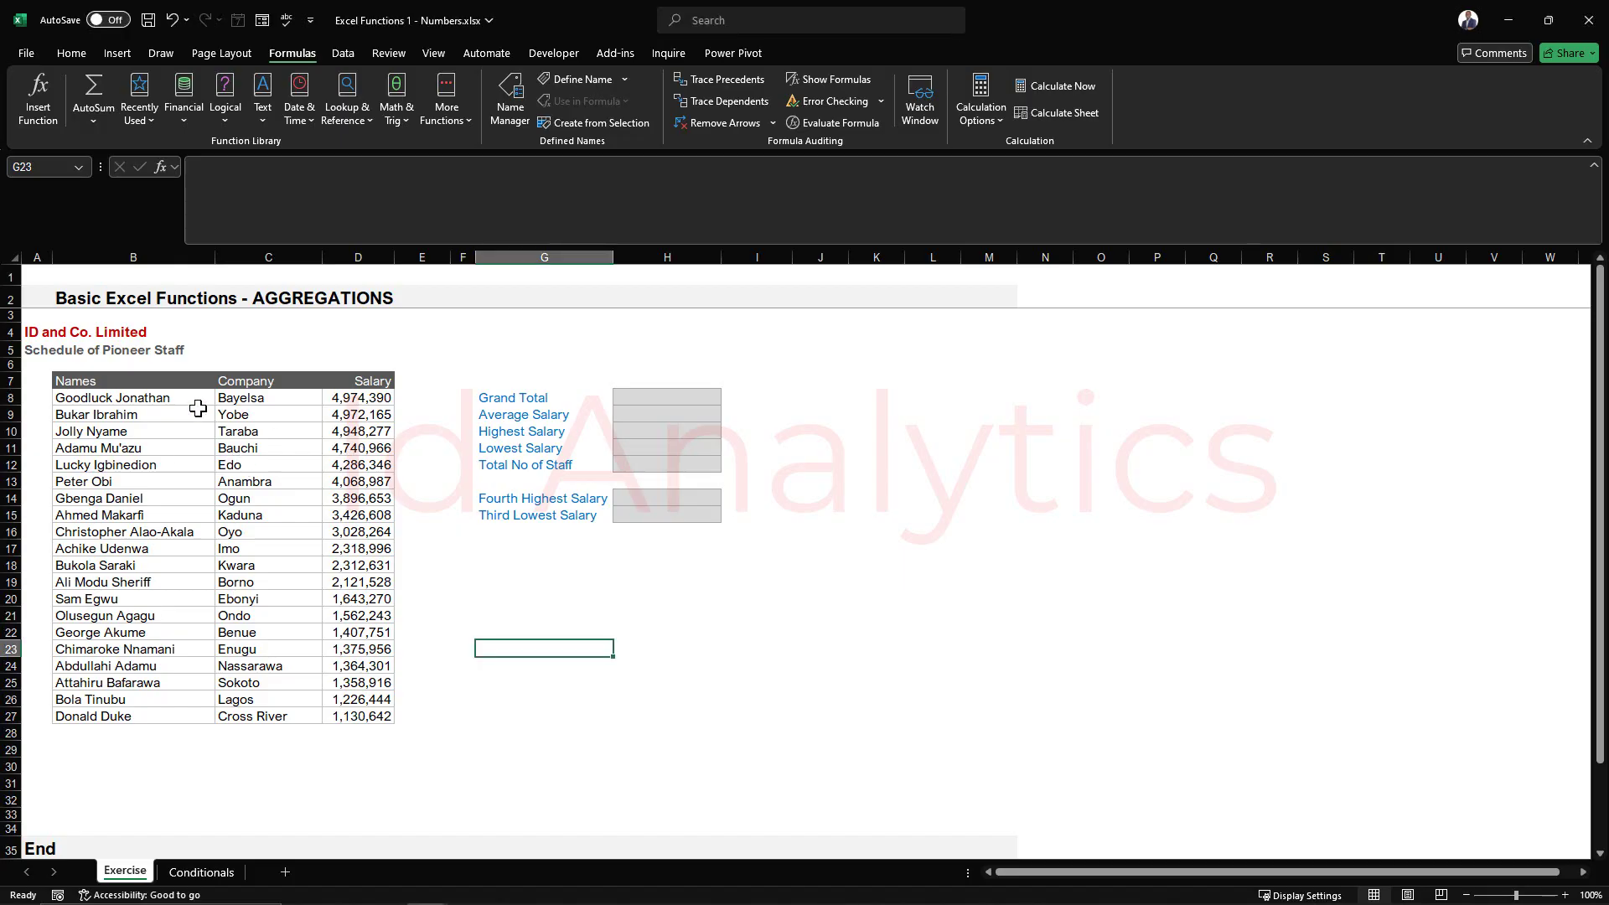
{"action": "left_click_drag", "start_coordinate": [362, 401], "coordinate": [354, 712]}
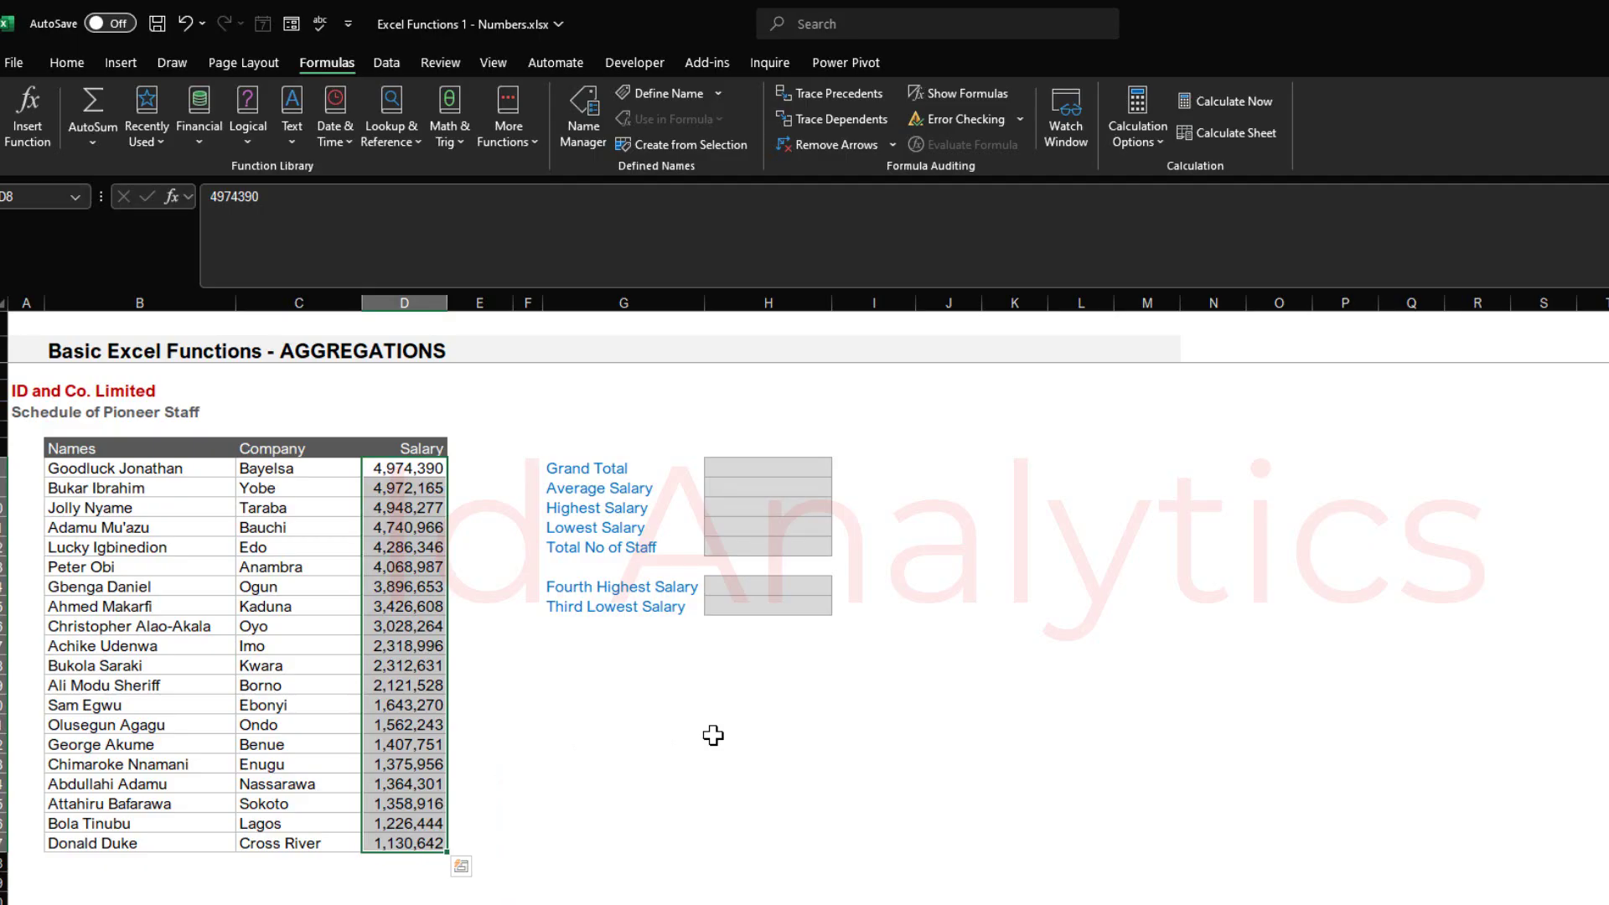
{"action": "left_click", "coordinate": [686, 712]}
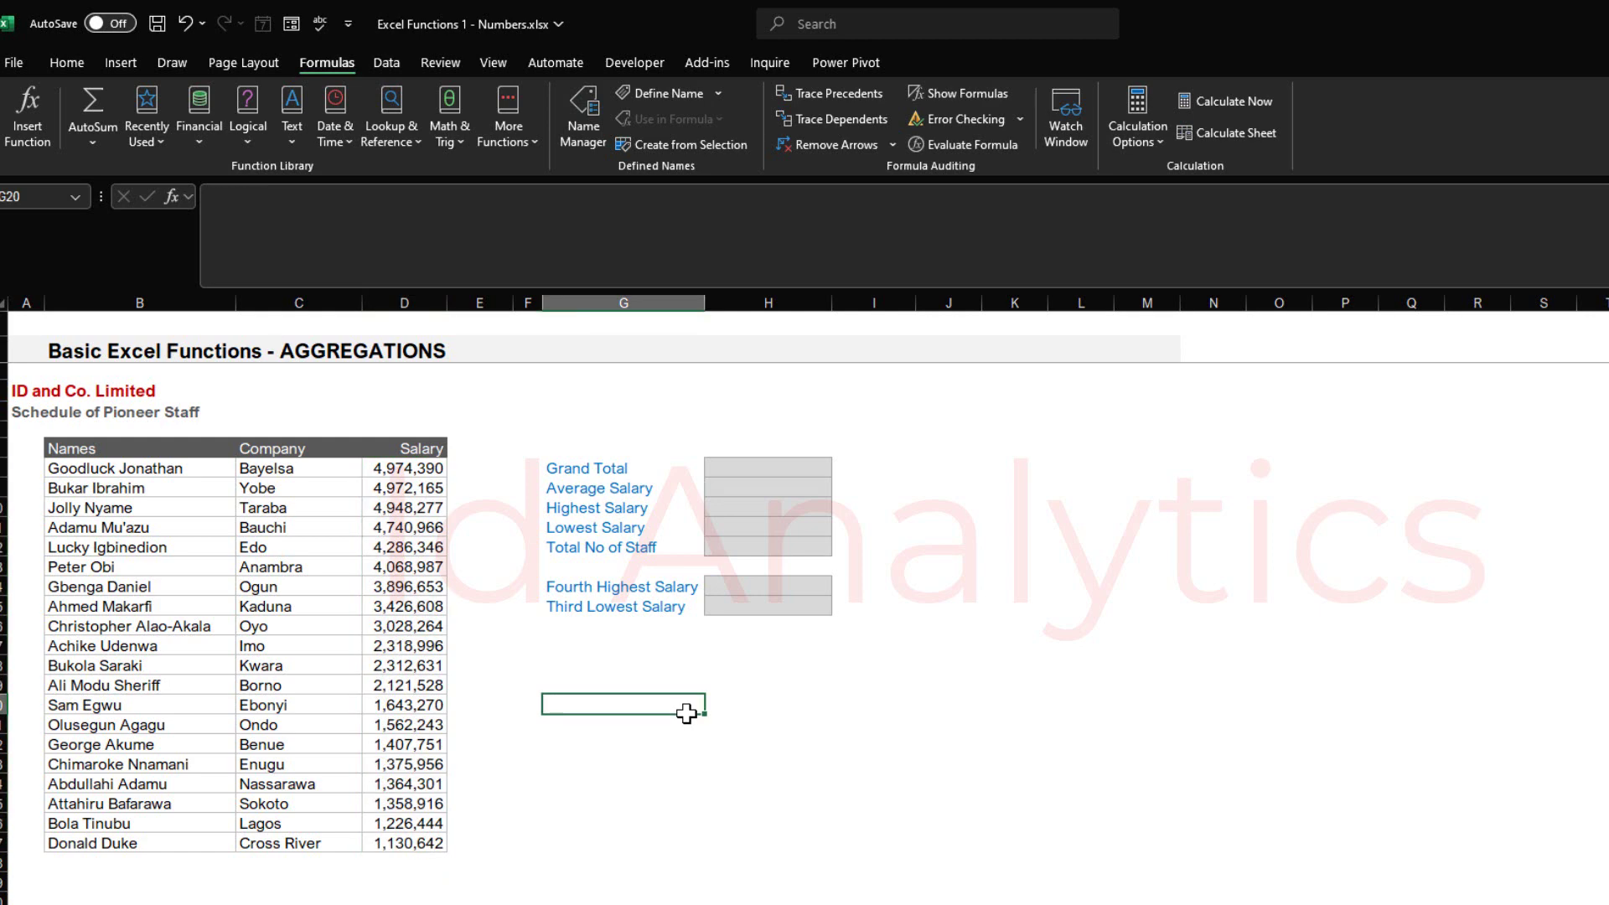
{"action": "left_click", "coordinate": [753, 467]}
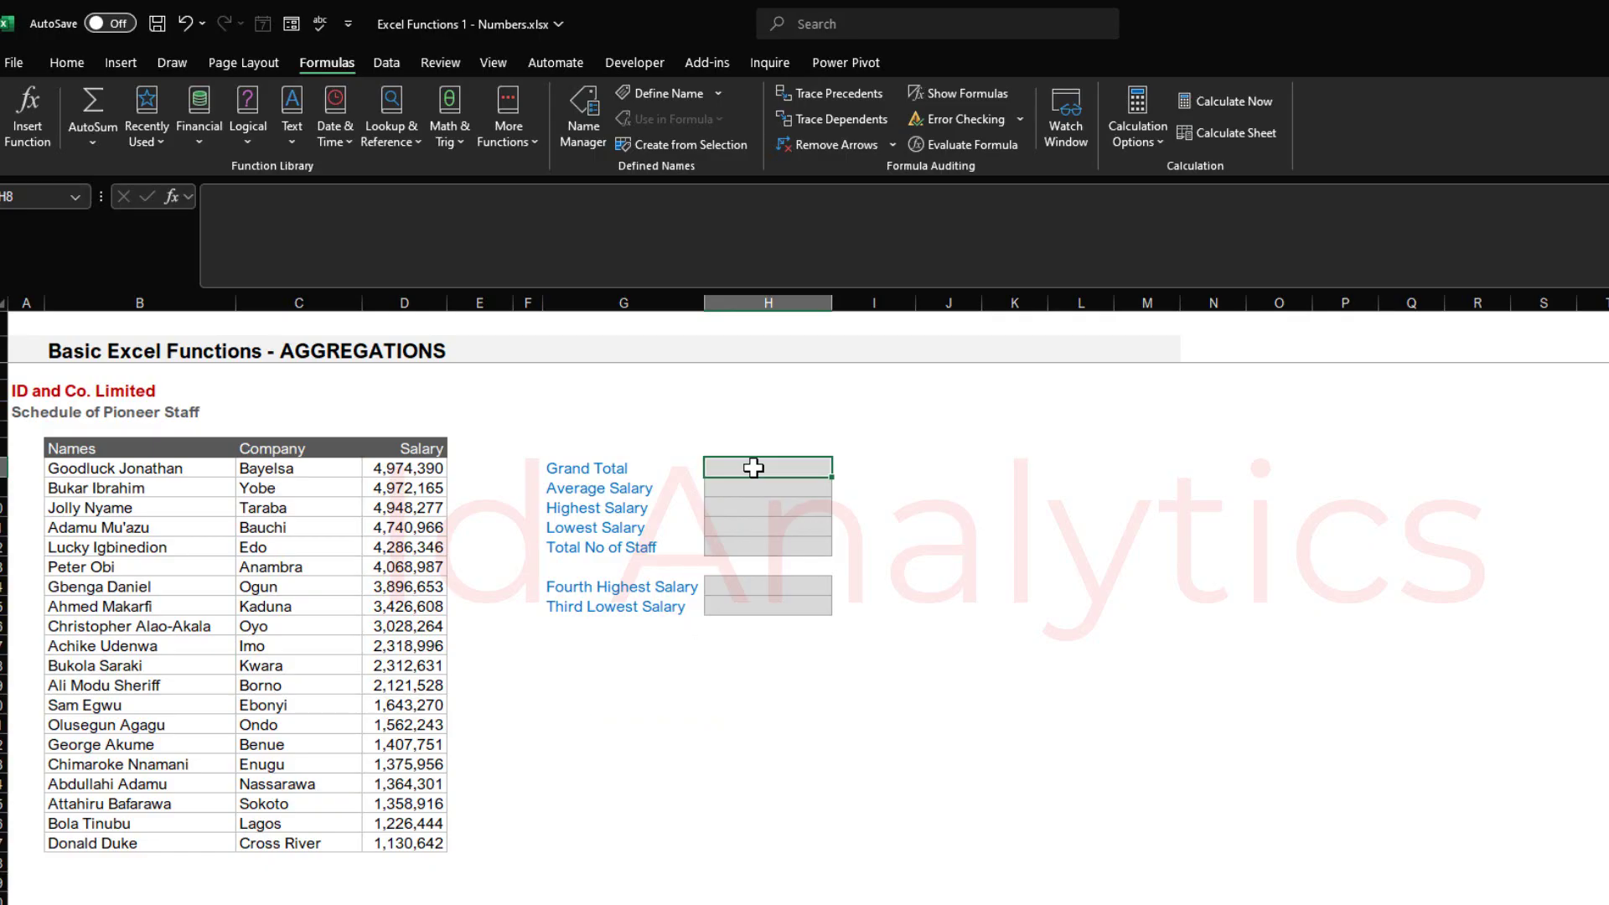
{"action": "type", "text": "="}
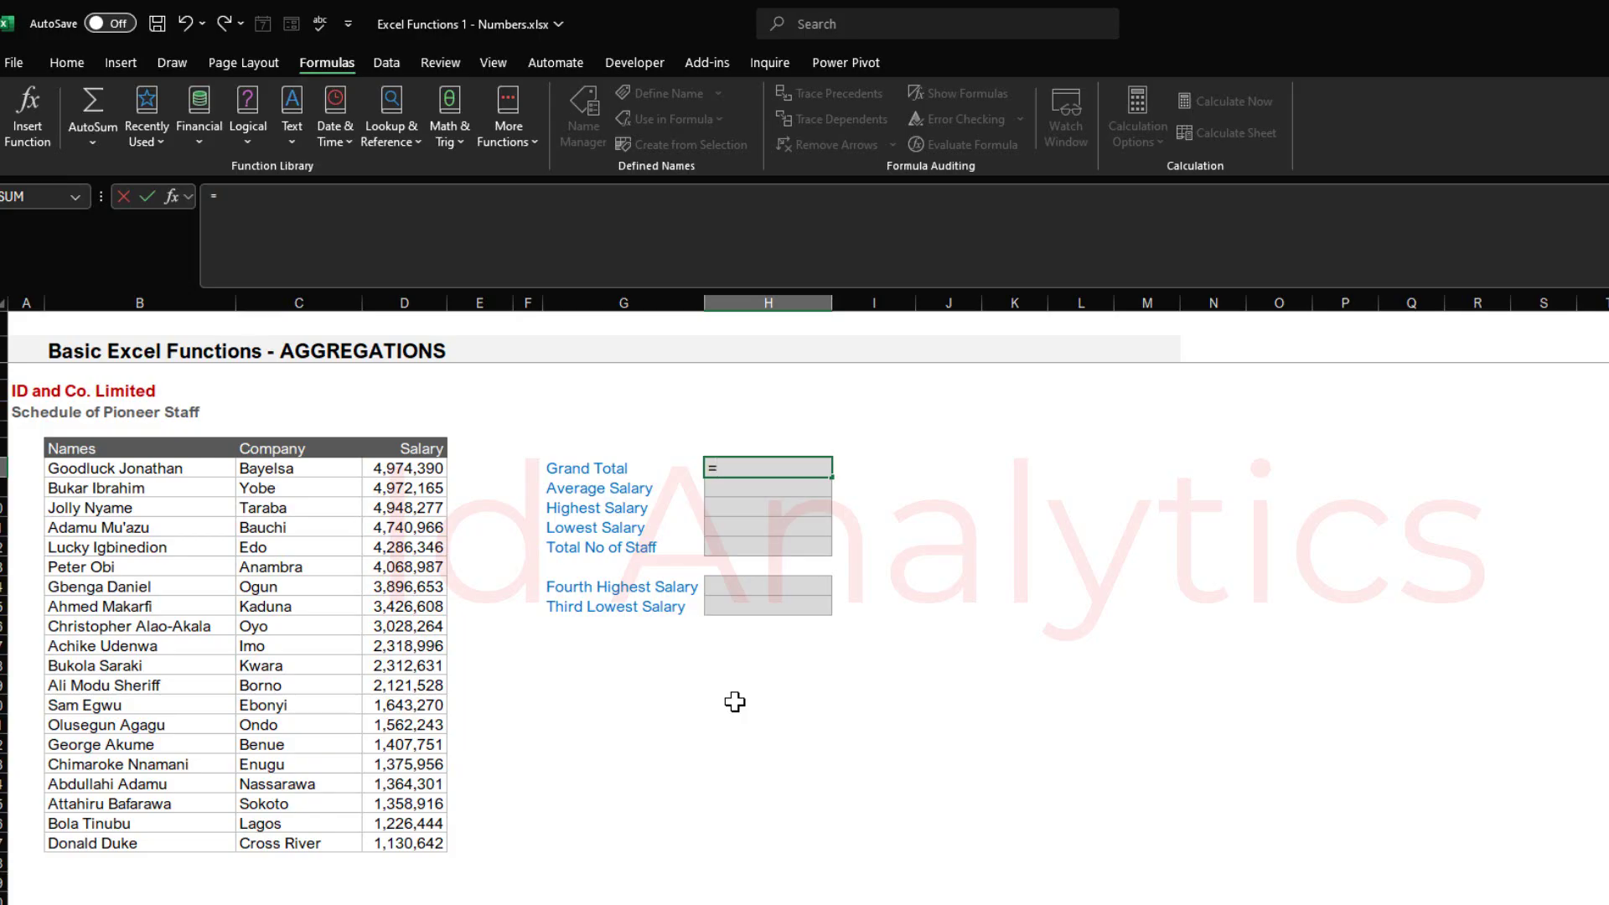
{"action": "key", "text": "Escape"}
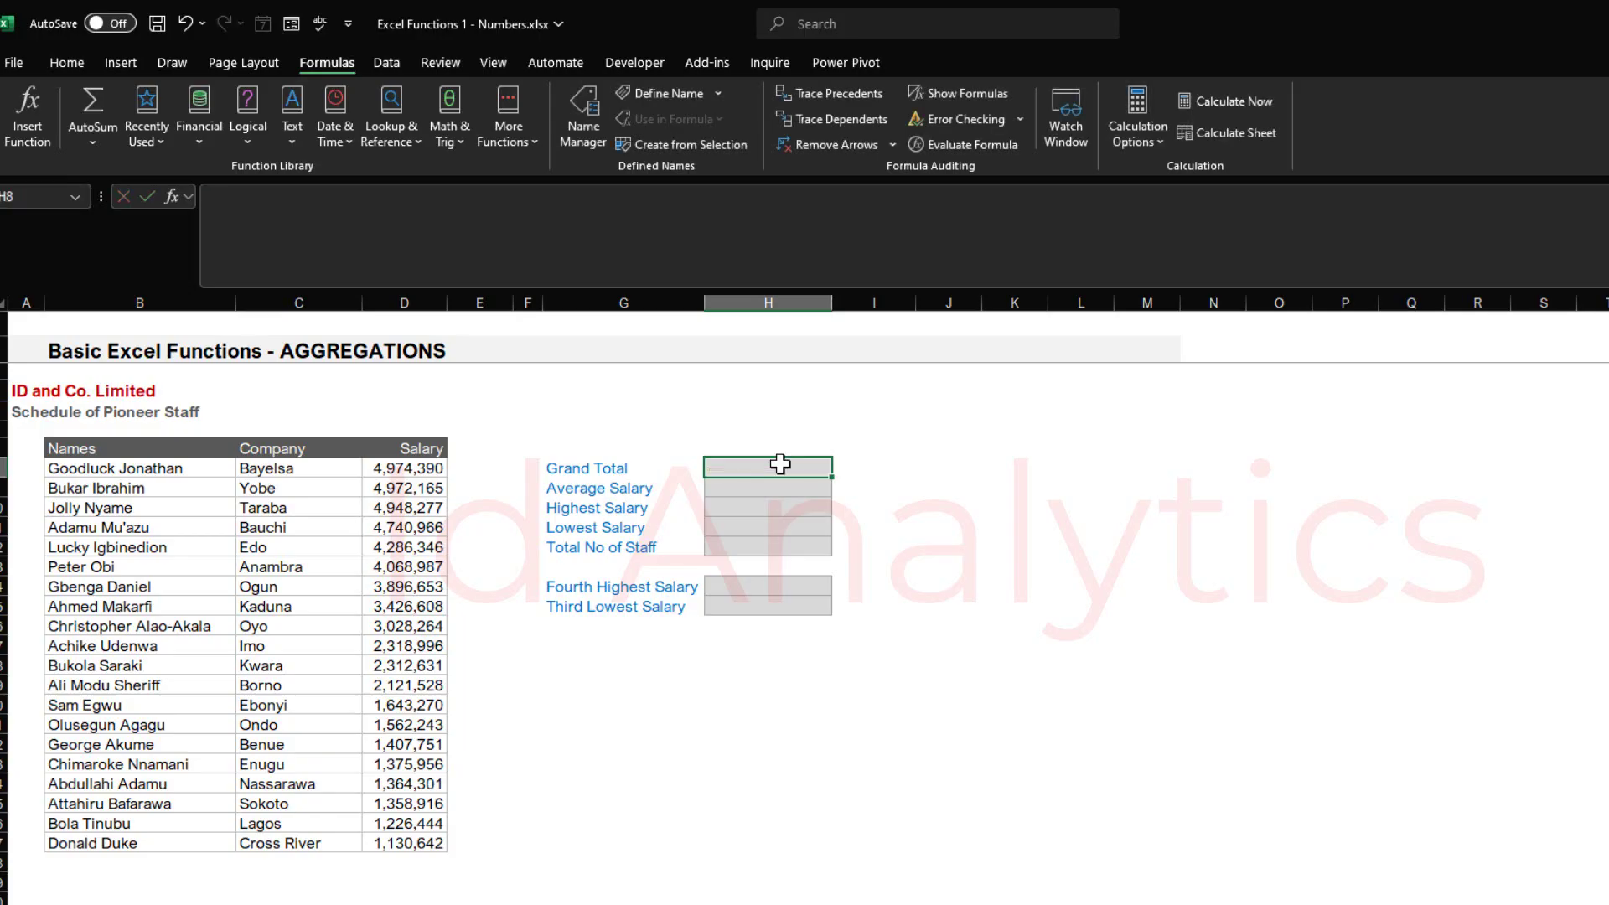
Try to build the Grand Total in H8 by adding the salary cells D8, D9 and D10 one by one.
{"action": "type", "text": "="}
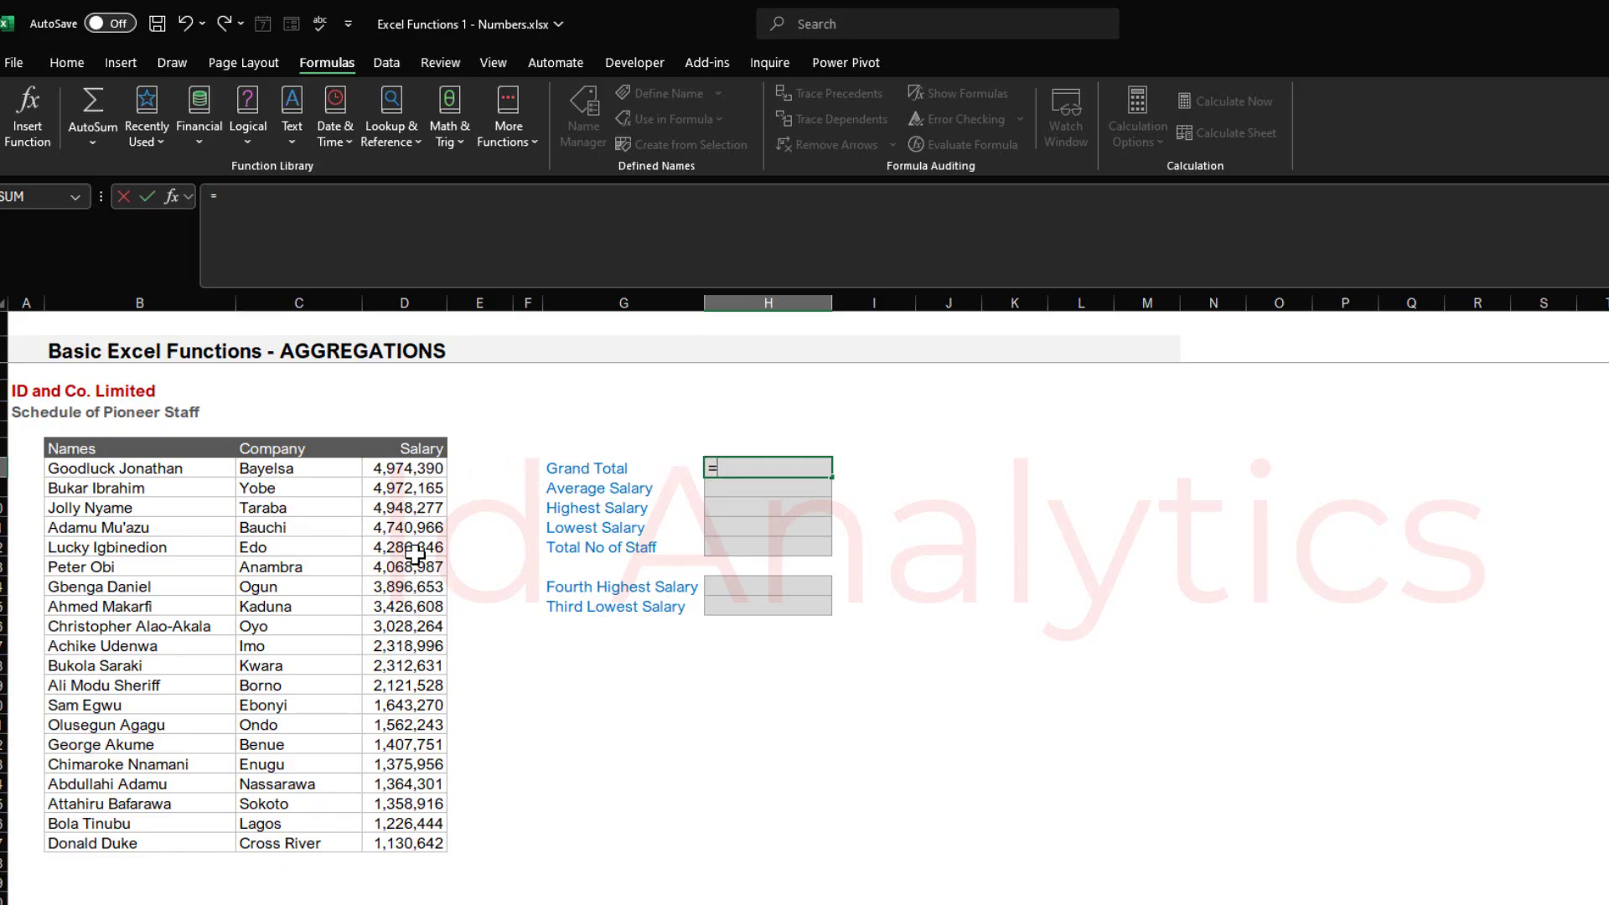
{"action": "left_click", "coordinate": [406, 467]}
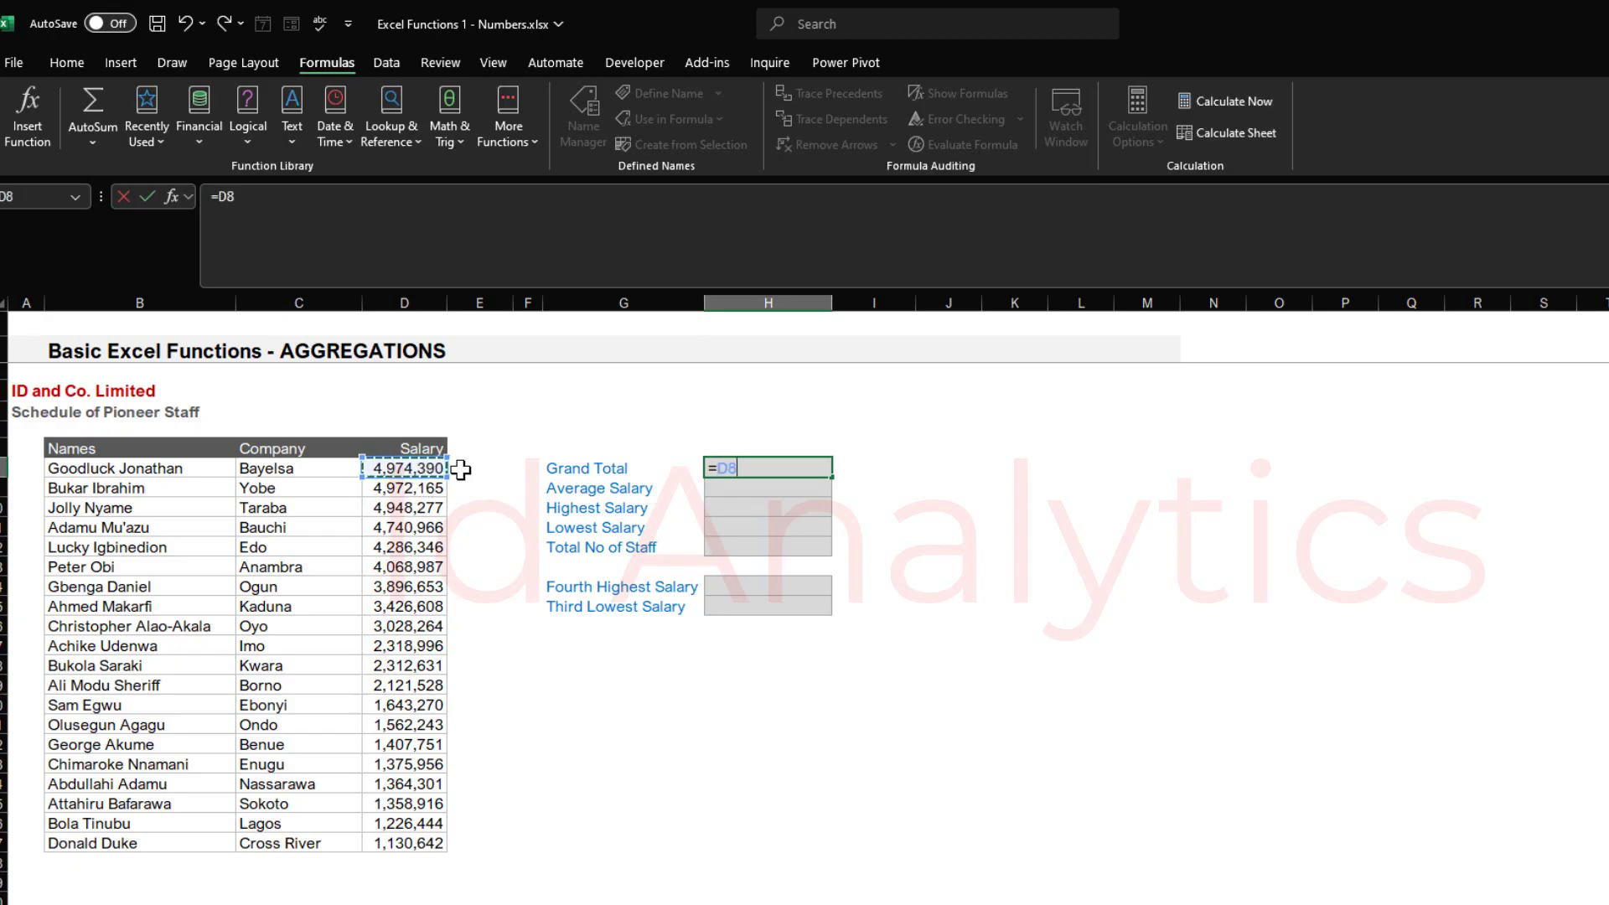
{"action": "type", "text": "+"}
{"action": "left_click", "coordinate": [419, 489]}
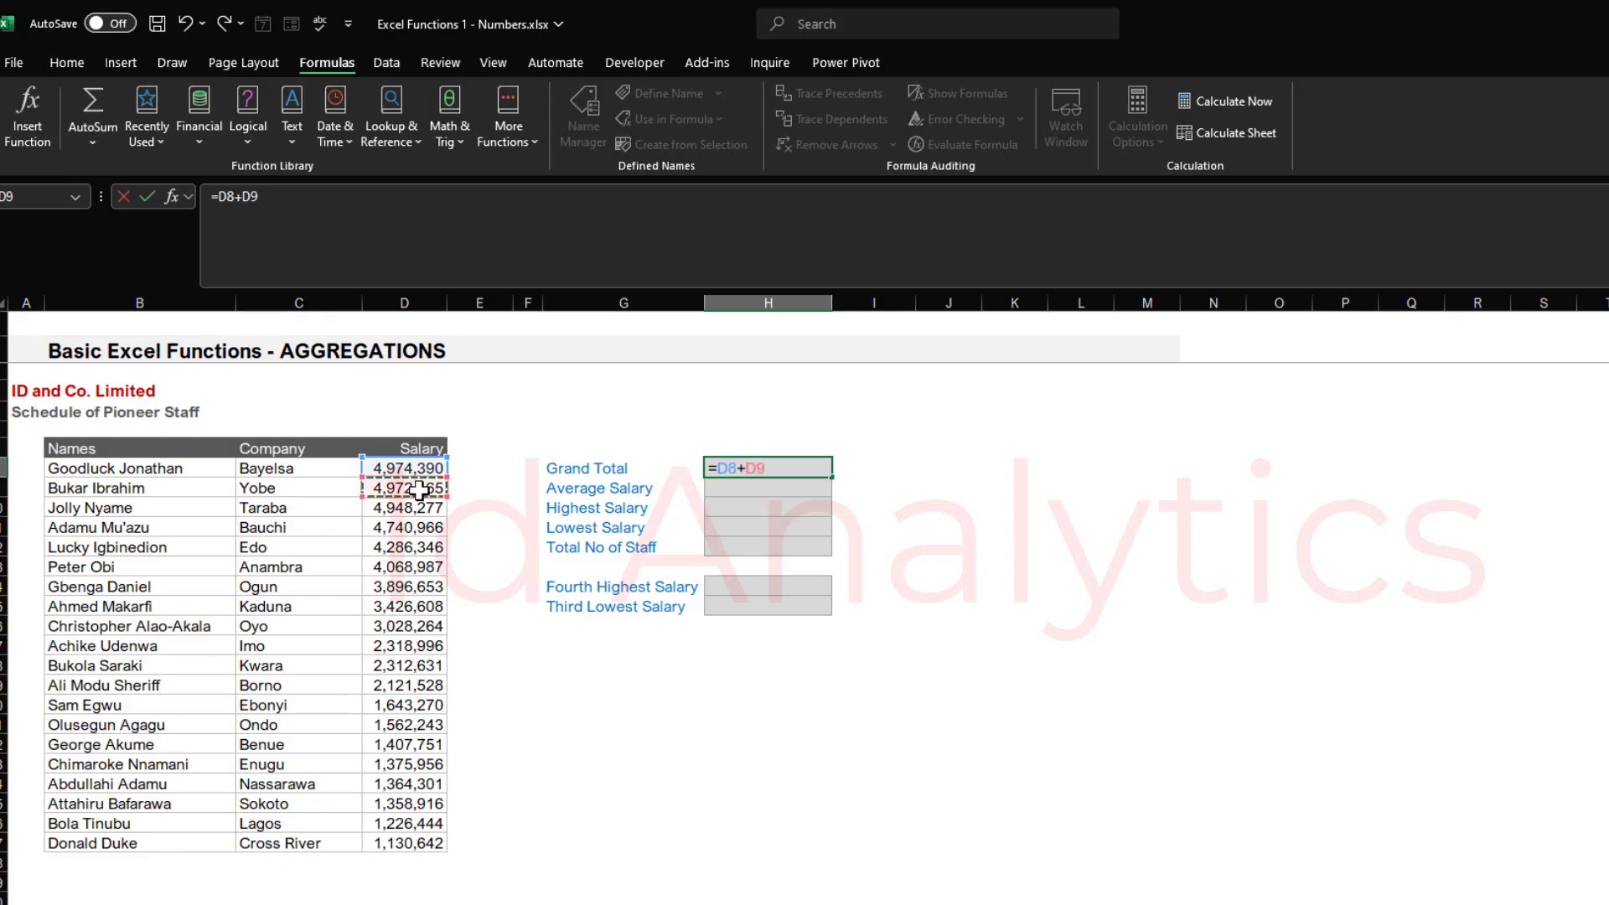
{"action": "type", "text": "+"}
{"action": "left_click", "coordinate": [411, 507]}
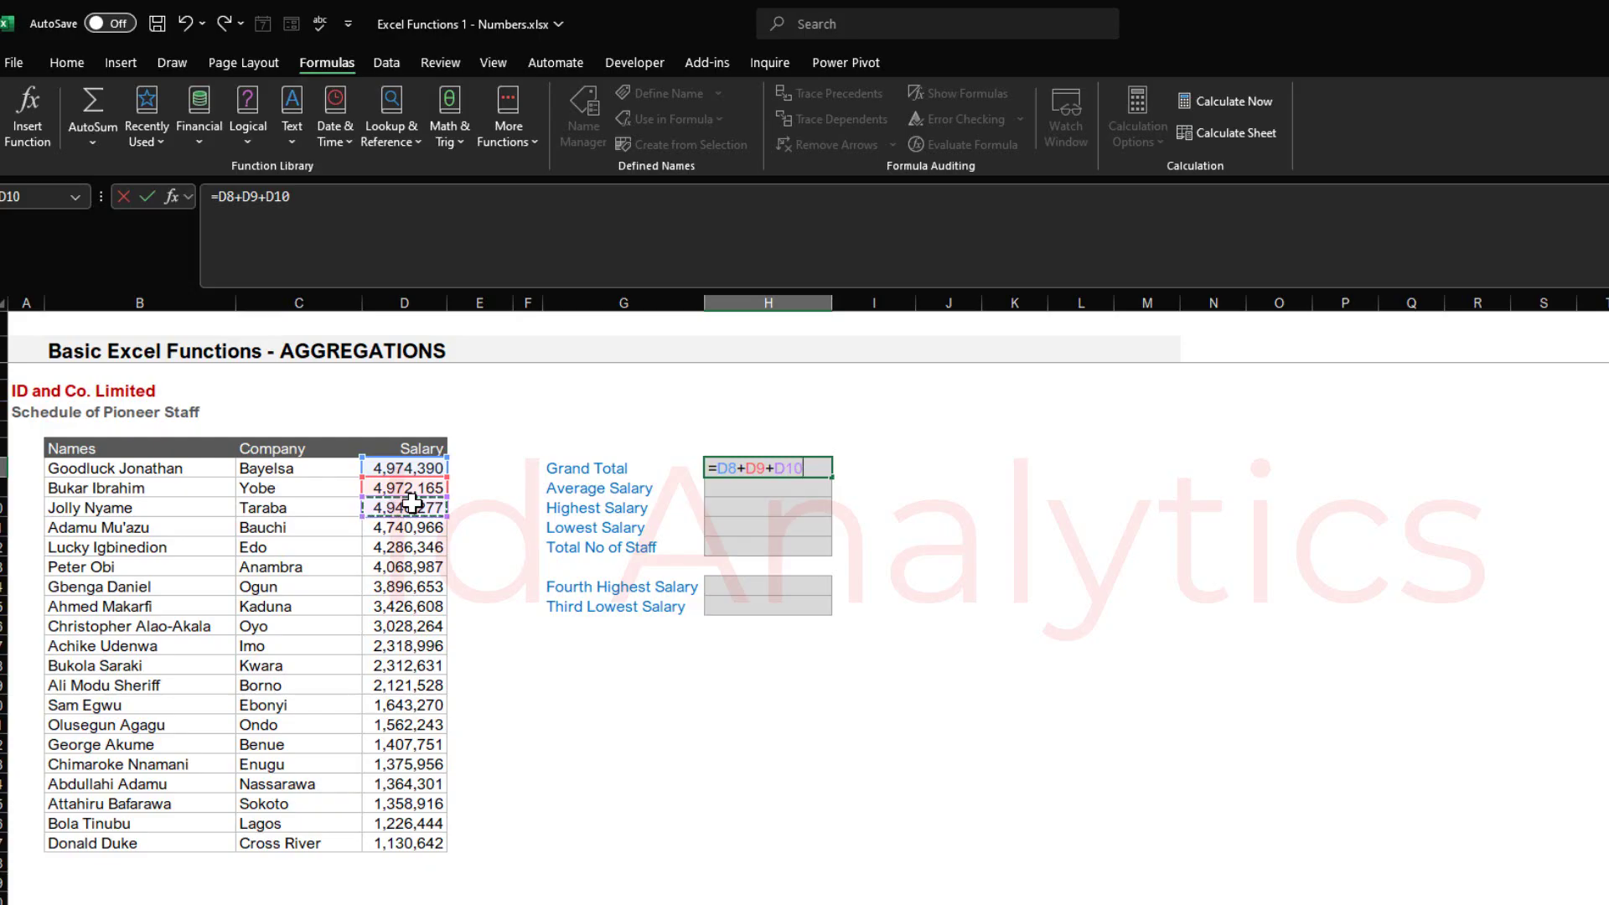
{"action": "key", "text": "BackSpace"}
{"action": "key", "text": "BackSpace"}
{"action": "key", "text": "BackSpace"}
{"action": "key", "text": "BackSpace"}
{"action": "key", "text": "BackSpace"}
{"action": "key", "text": "Escape"}
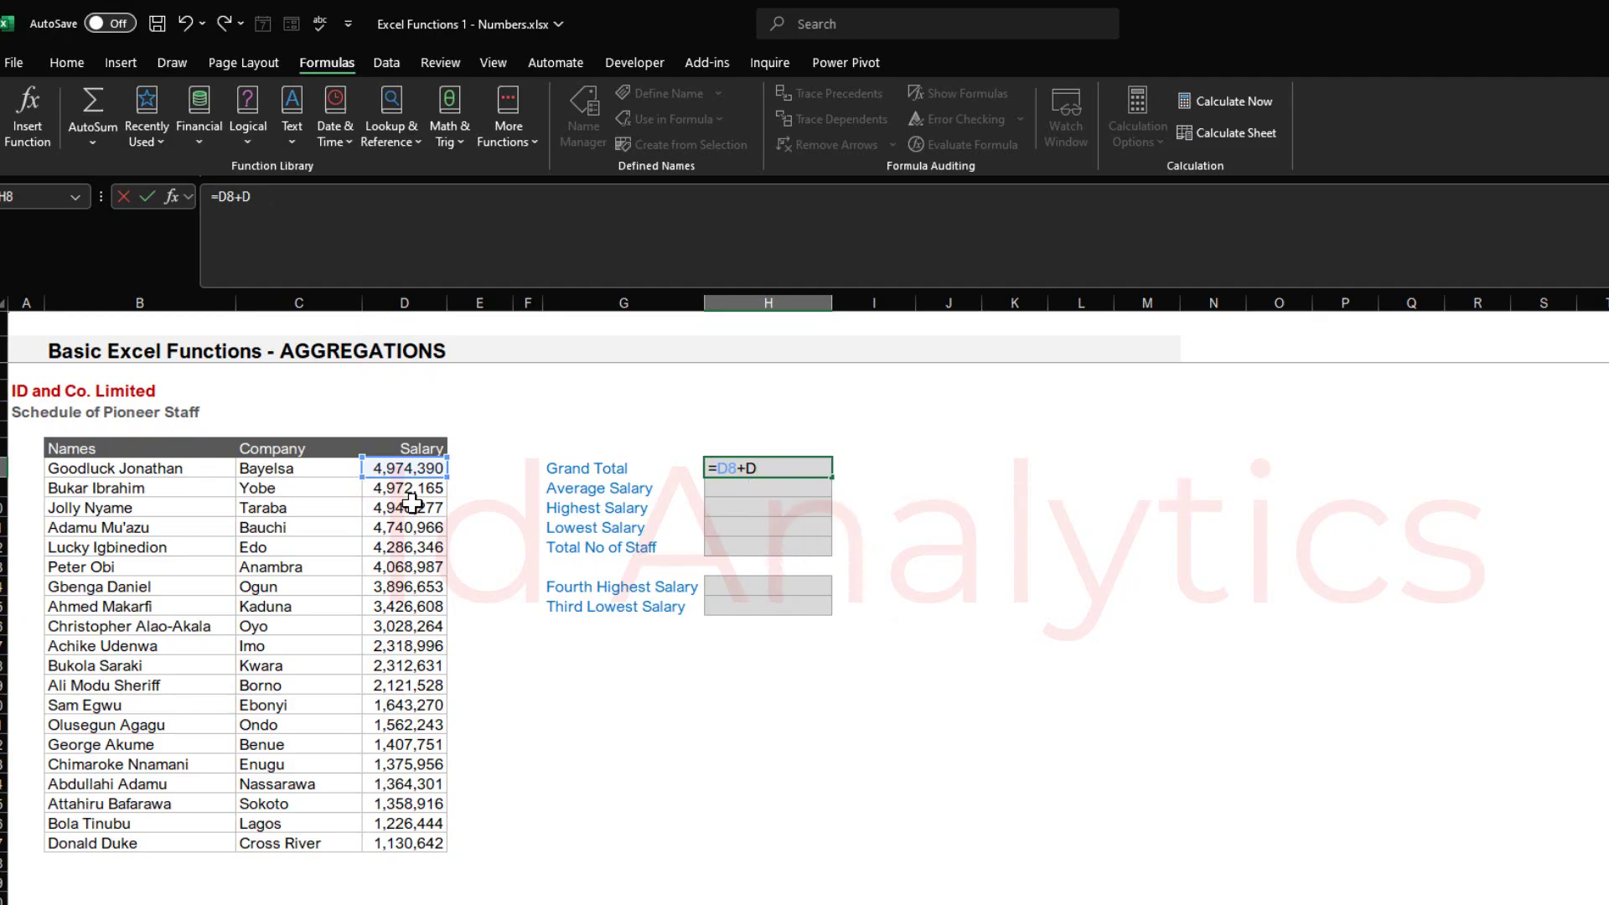
{"action": "key", "text": "Escape"}
Calculate the Grand Total in H8 with the formula =SUM(D8:D27).
{"action": "type", "text": "="}
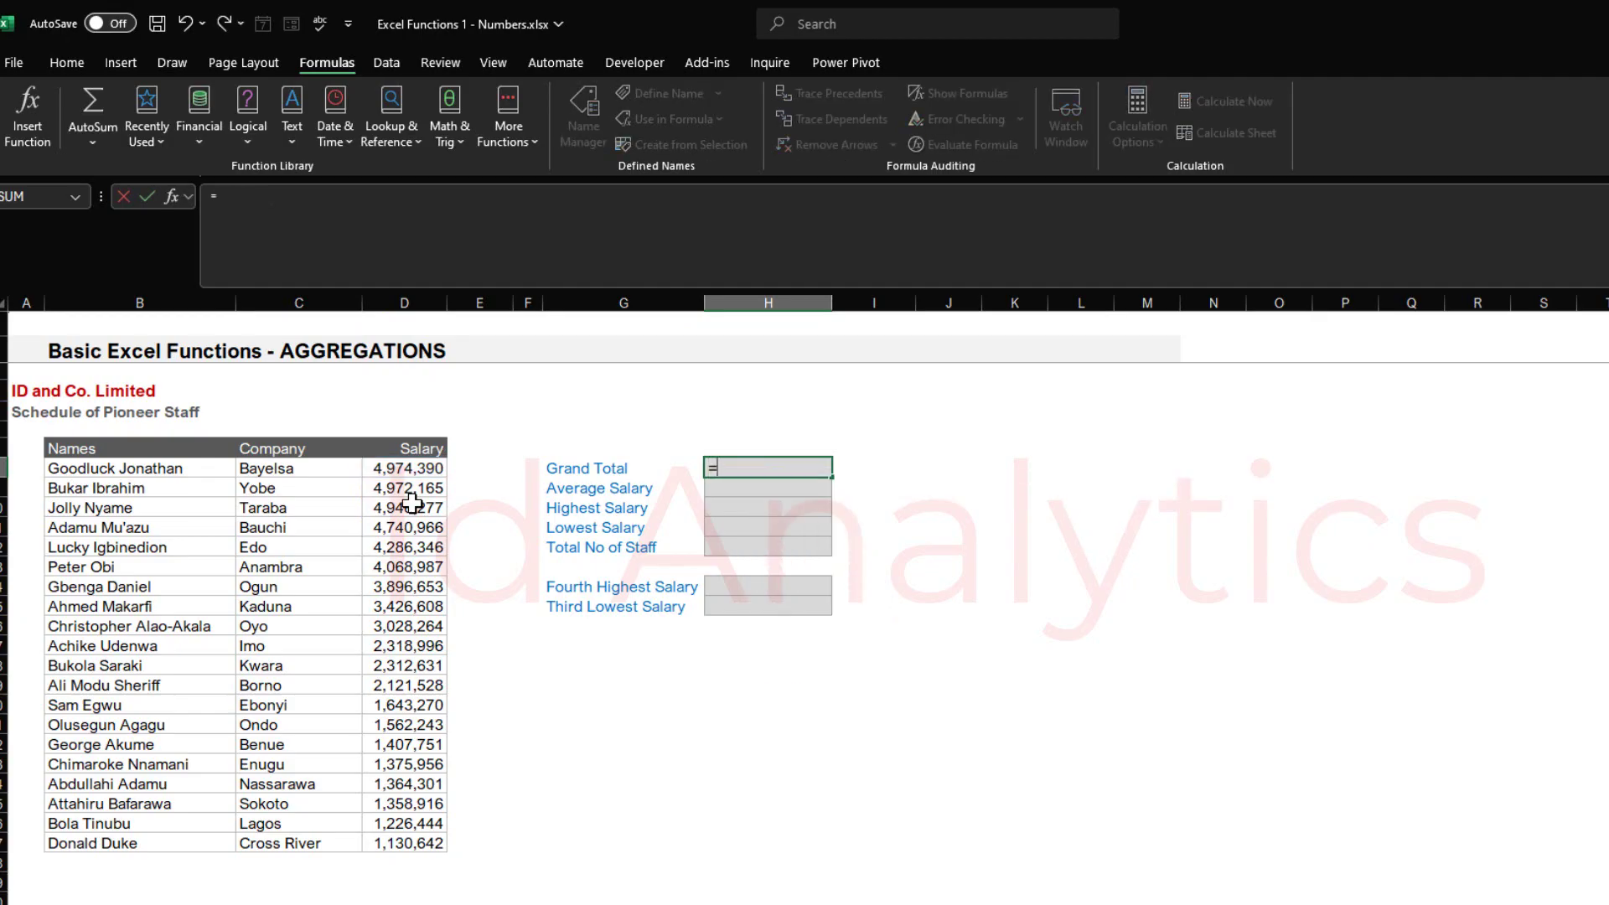
{"action": "type", "text": "s"}
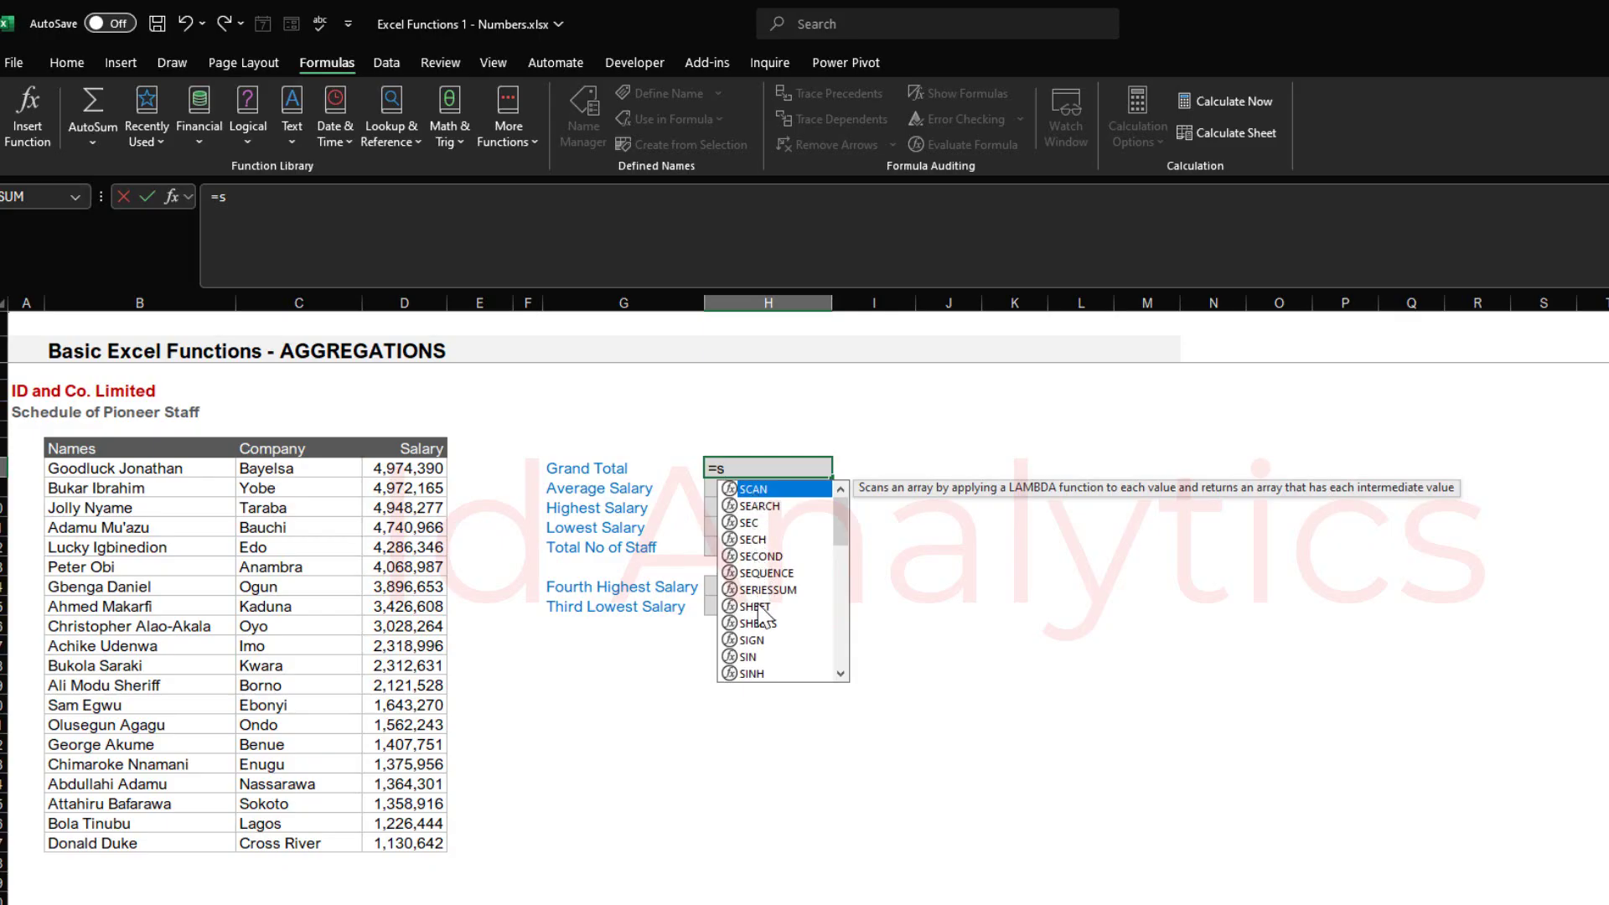
{"action": "left_click_drag", "start_coordinate": [841, 541], "coordinate": [840, 609]}
{"action": "type", "text": "u"}
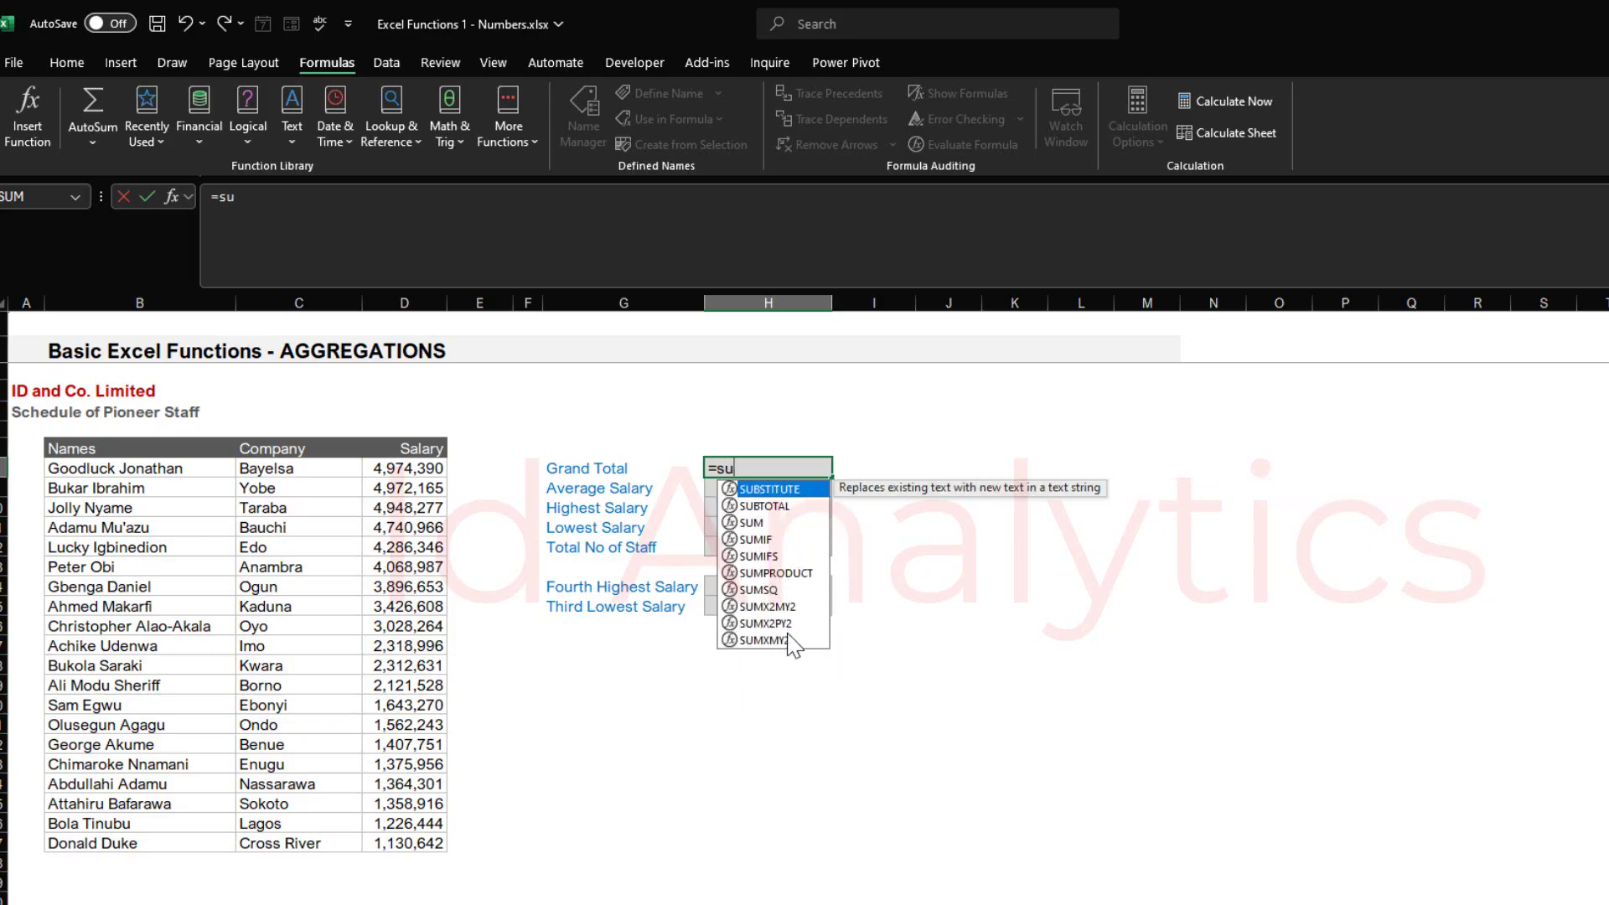
{"action": "type", "text": "m"}
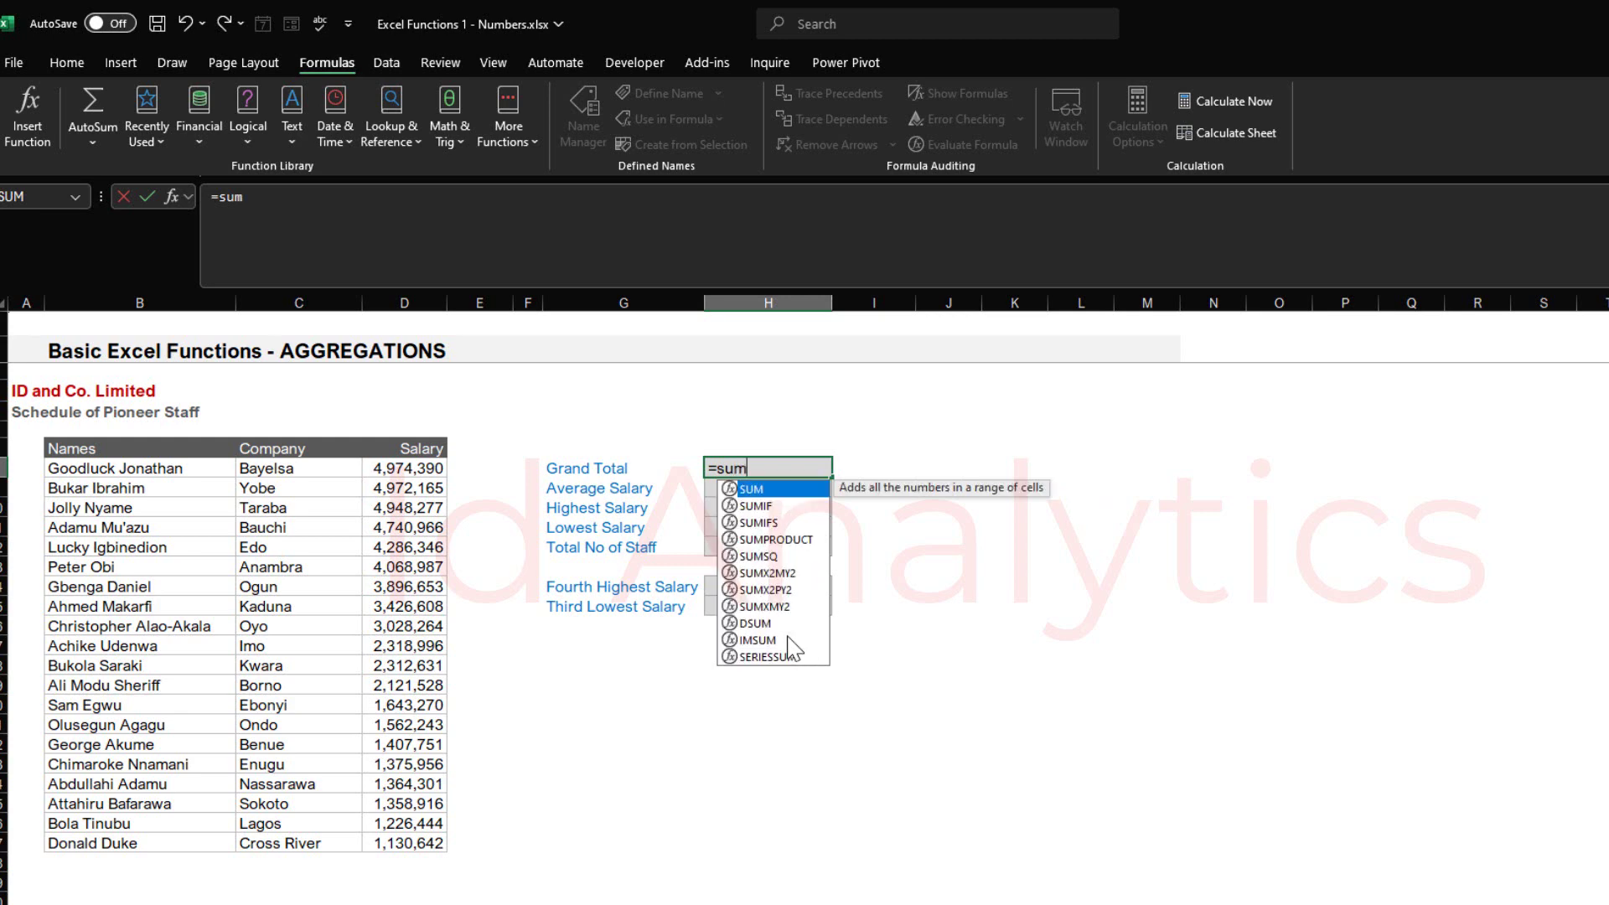
{"action": "double_click", "coordinate": [773, 491]}
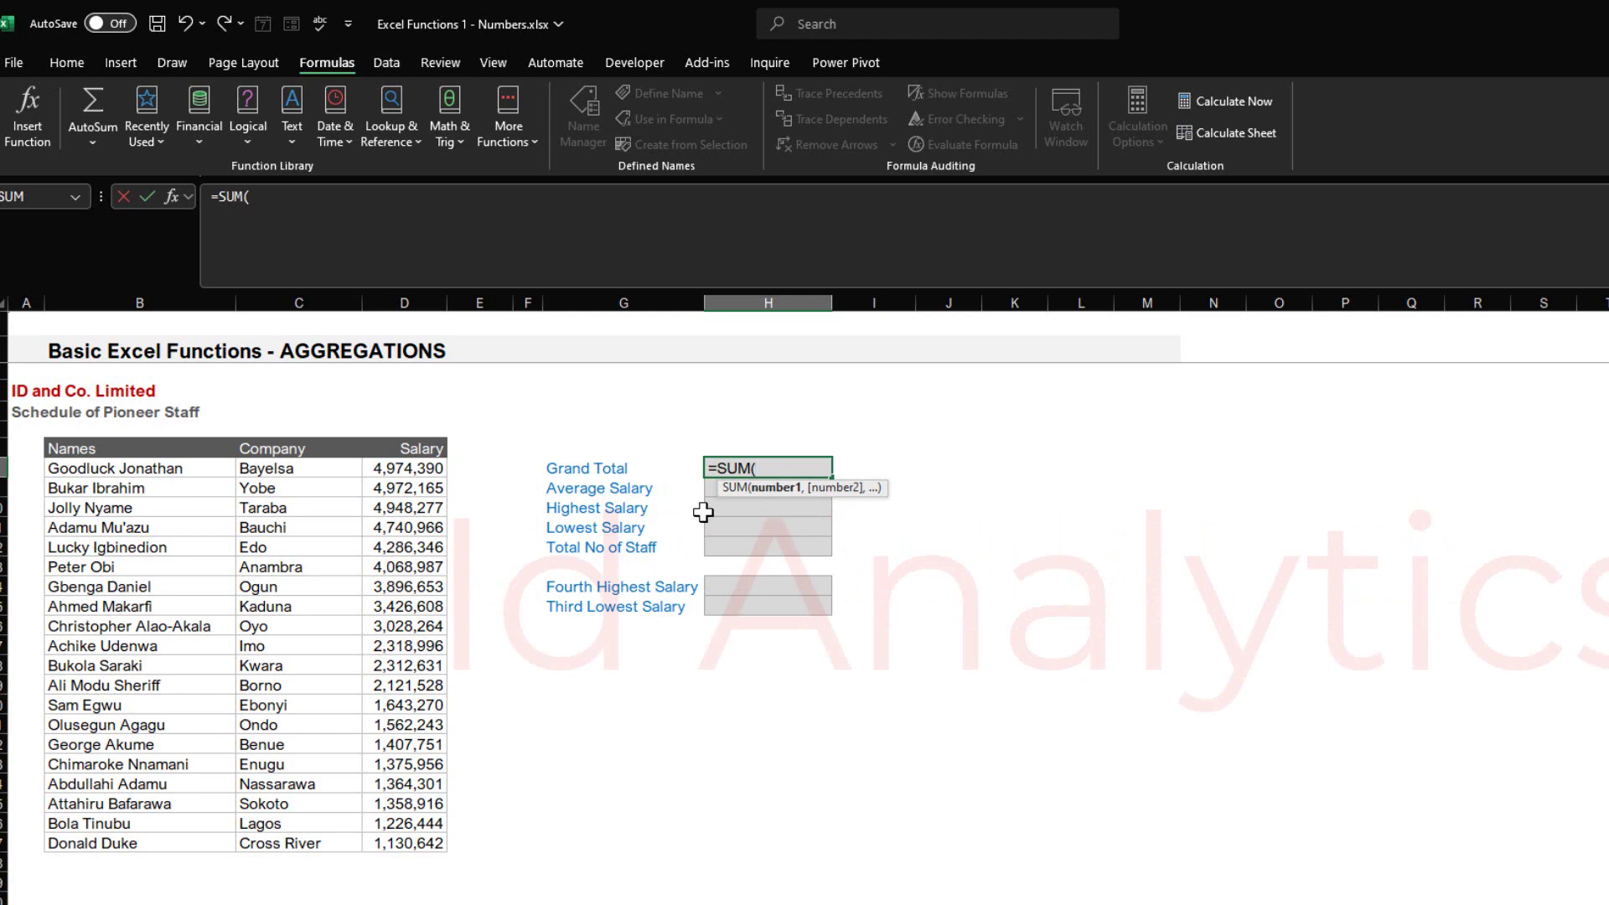
{"action": "left_click", "coordinate": [416, 466]}
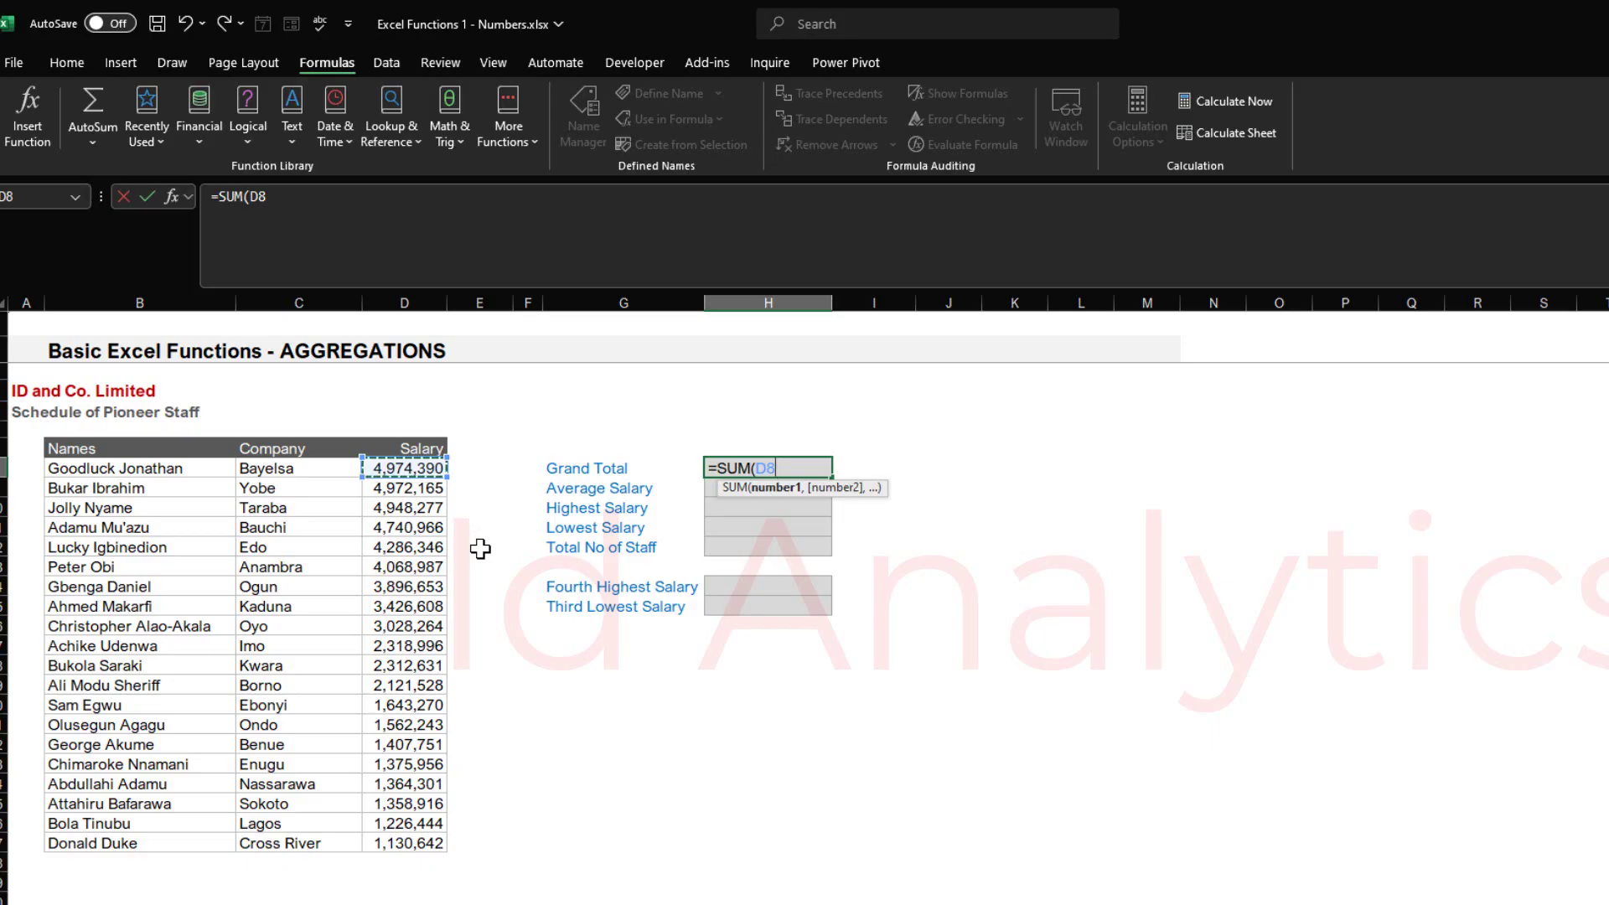
{"action": "key", "text": "ctrl+shift+Down"}
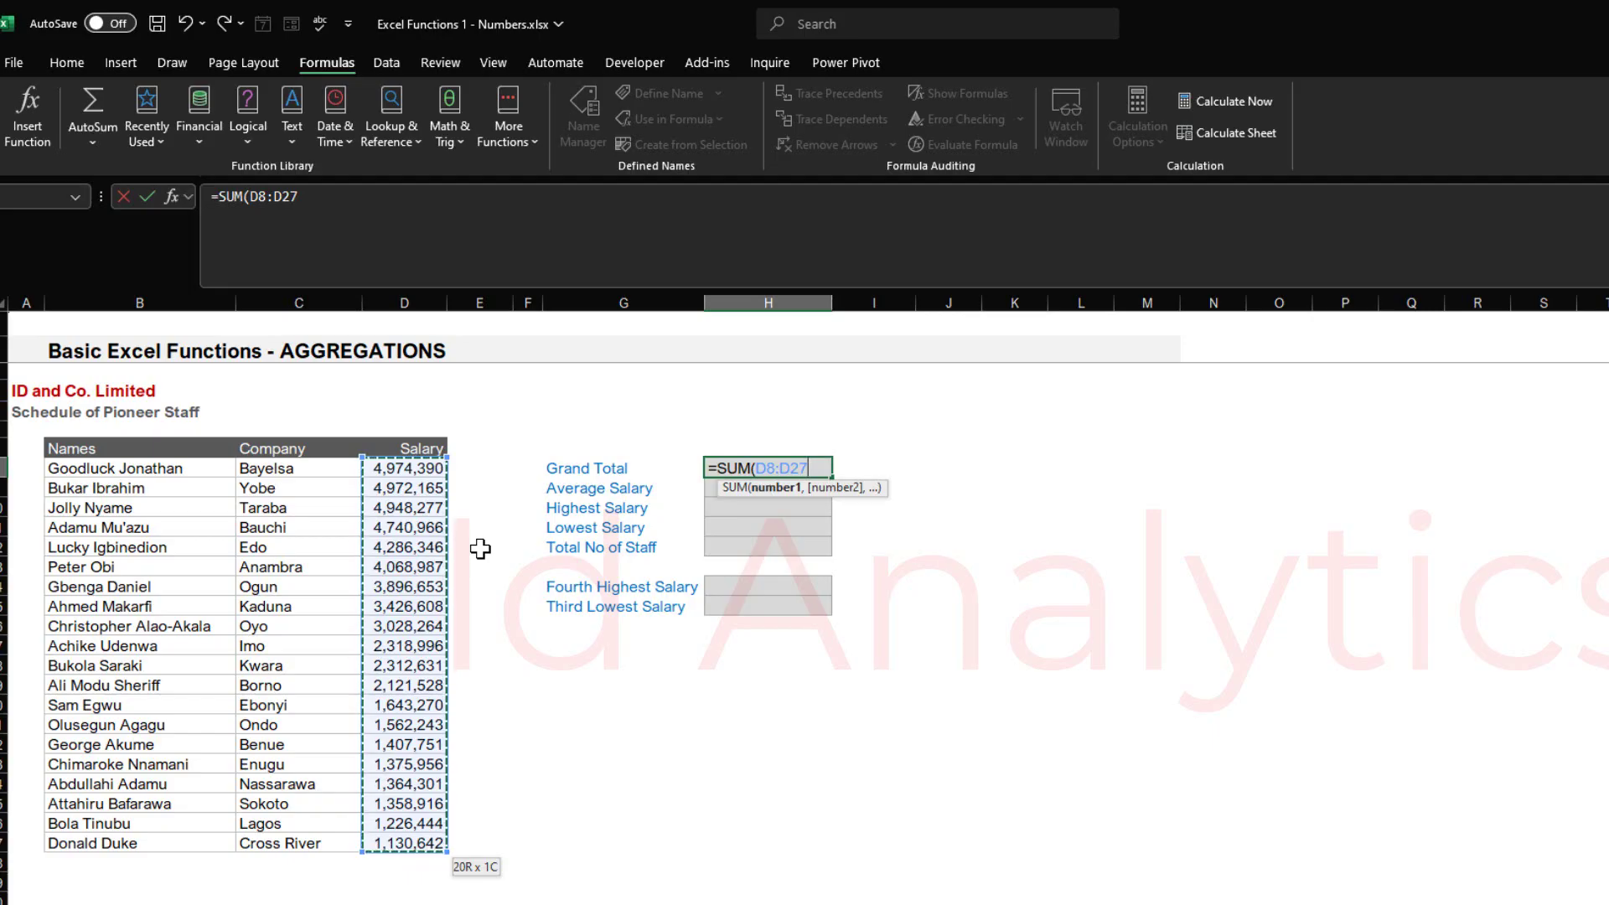
{"action": "type", "text": ")"}
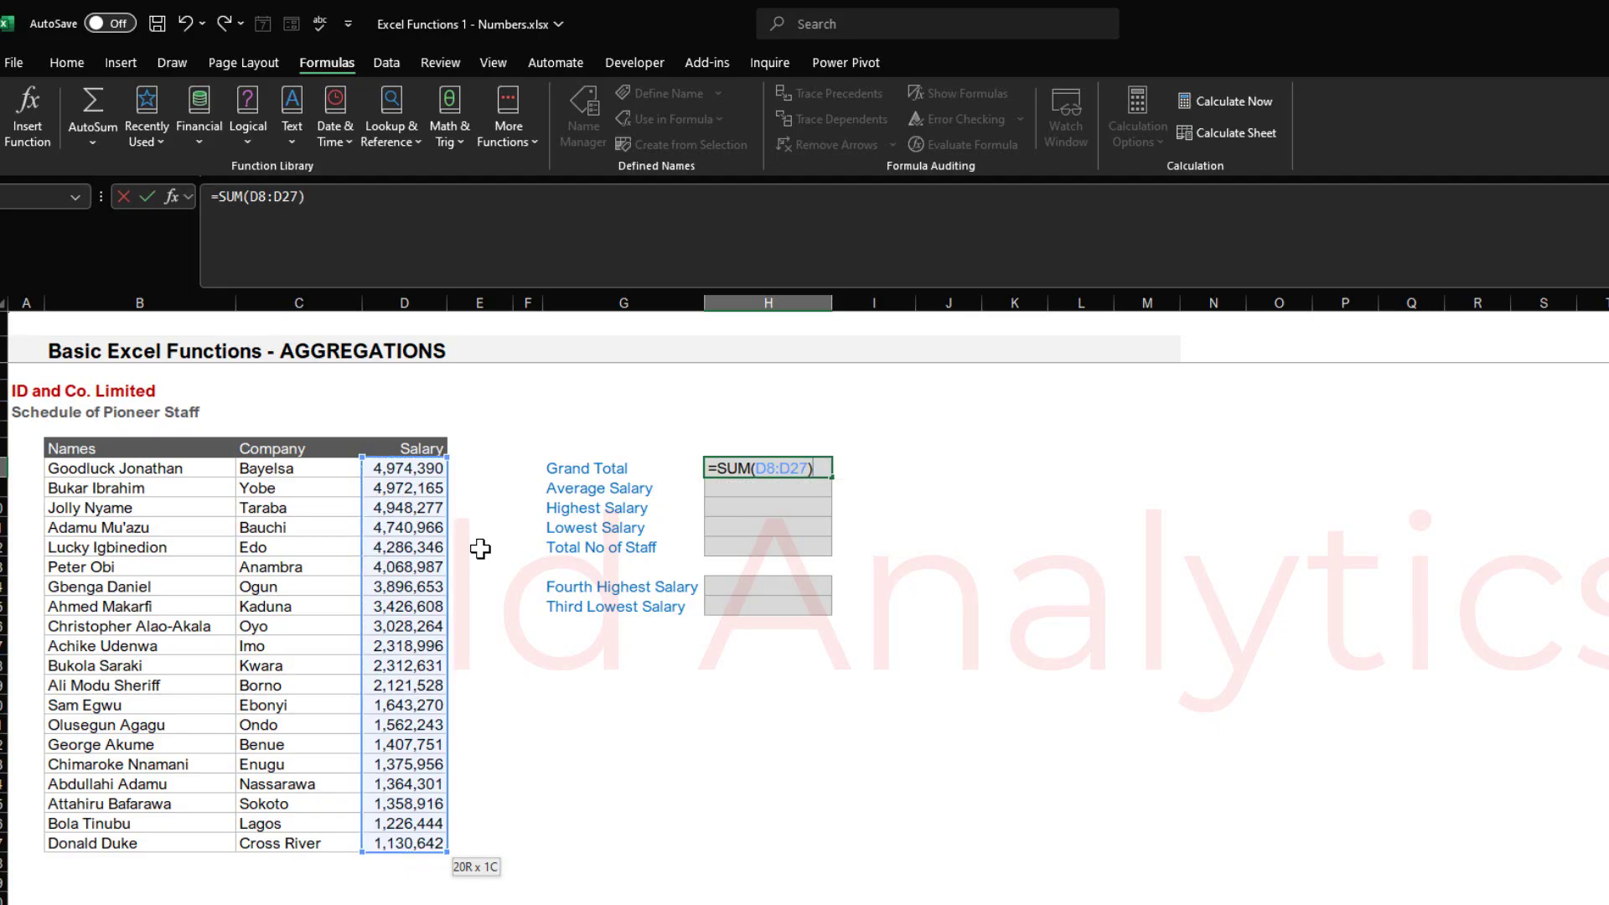
{"action": "key", "text": "Return"}
Compare the Grand Total in H8 with the status bar sum of the salaries in D8:D27.
{"action": "left_click", "coordinate": [765, 466]}
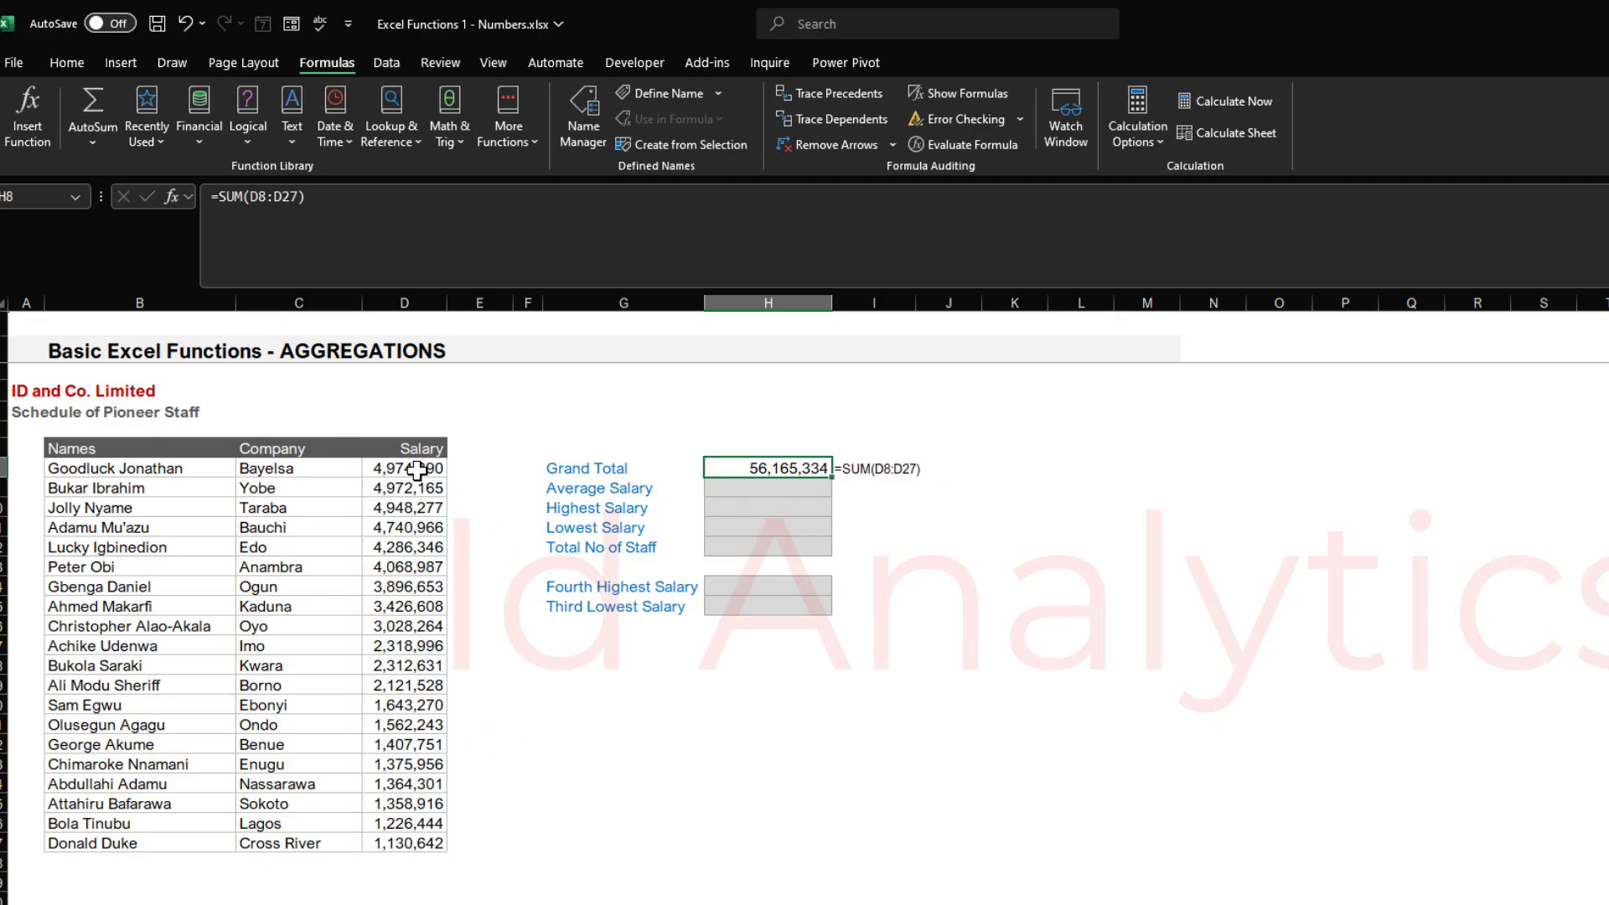
{"action": "left_click_drag", "start_coordinate": [418, 470], "coordinate": [411, 843]}
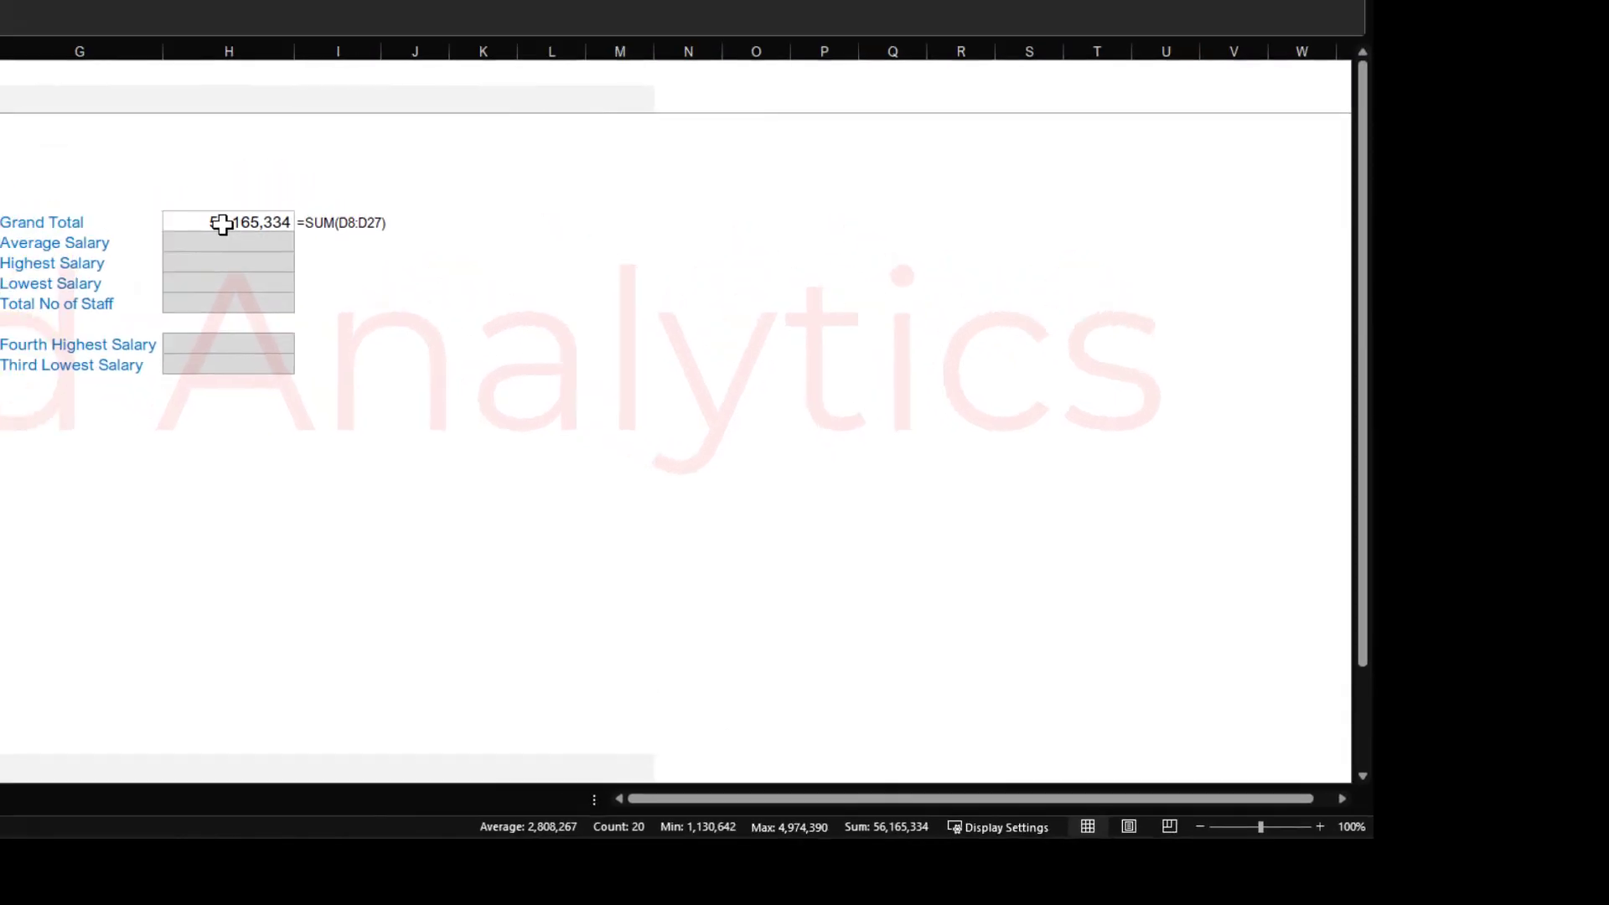
{"action": "left_click", "coordinate": [98, 161]}
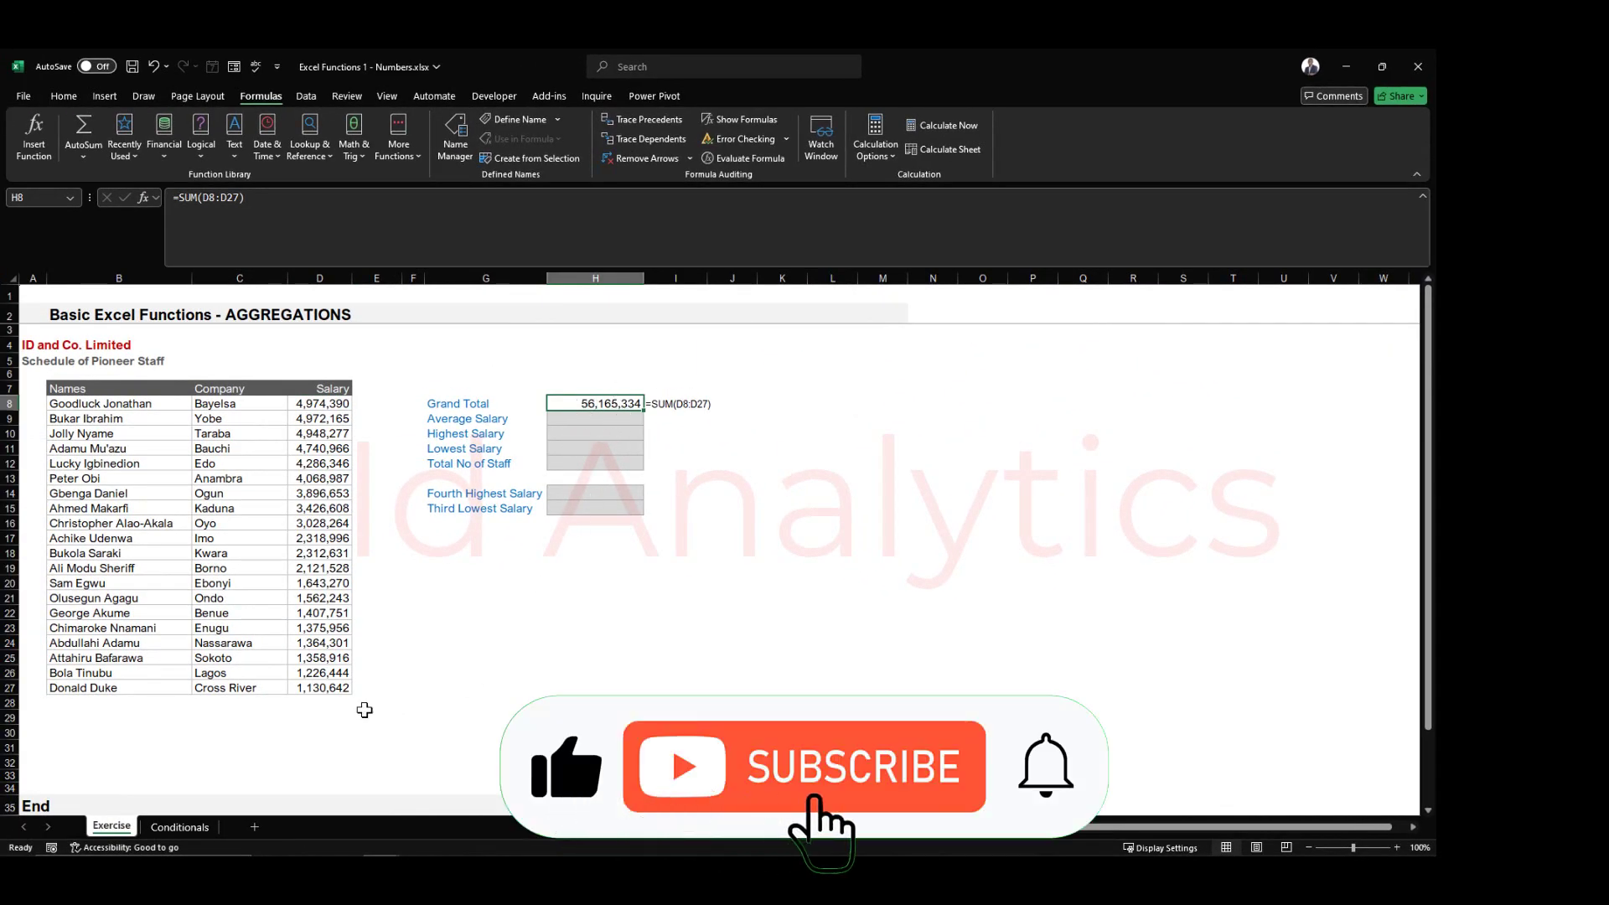
Try an AutoSum total of the Salary column in D29 and clear that cell again.
{"action": "left_click", "coordinate": [319, 715]}
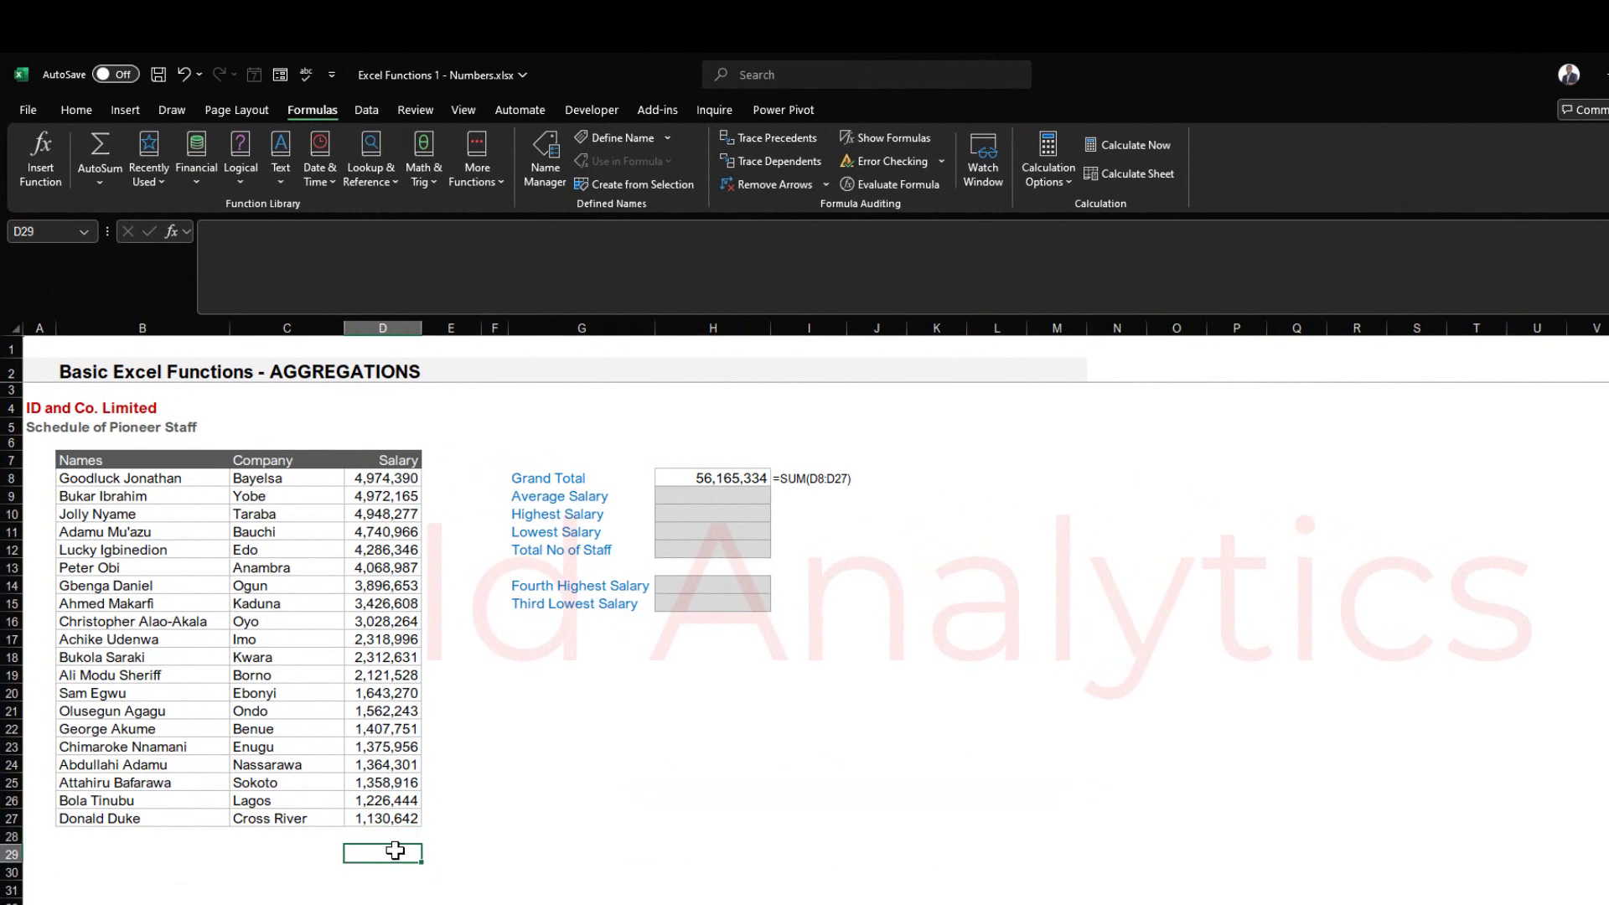
{"action": "key", "text": "alt+equal"}
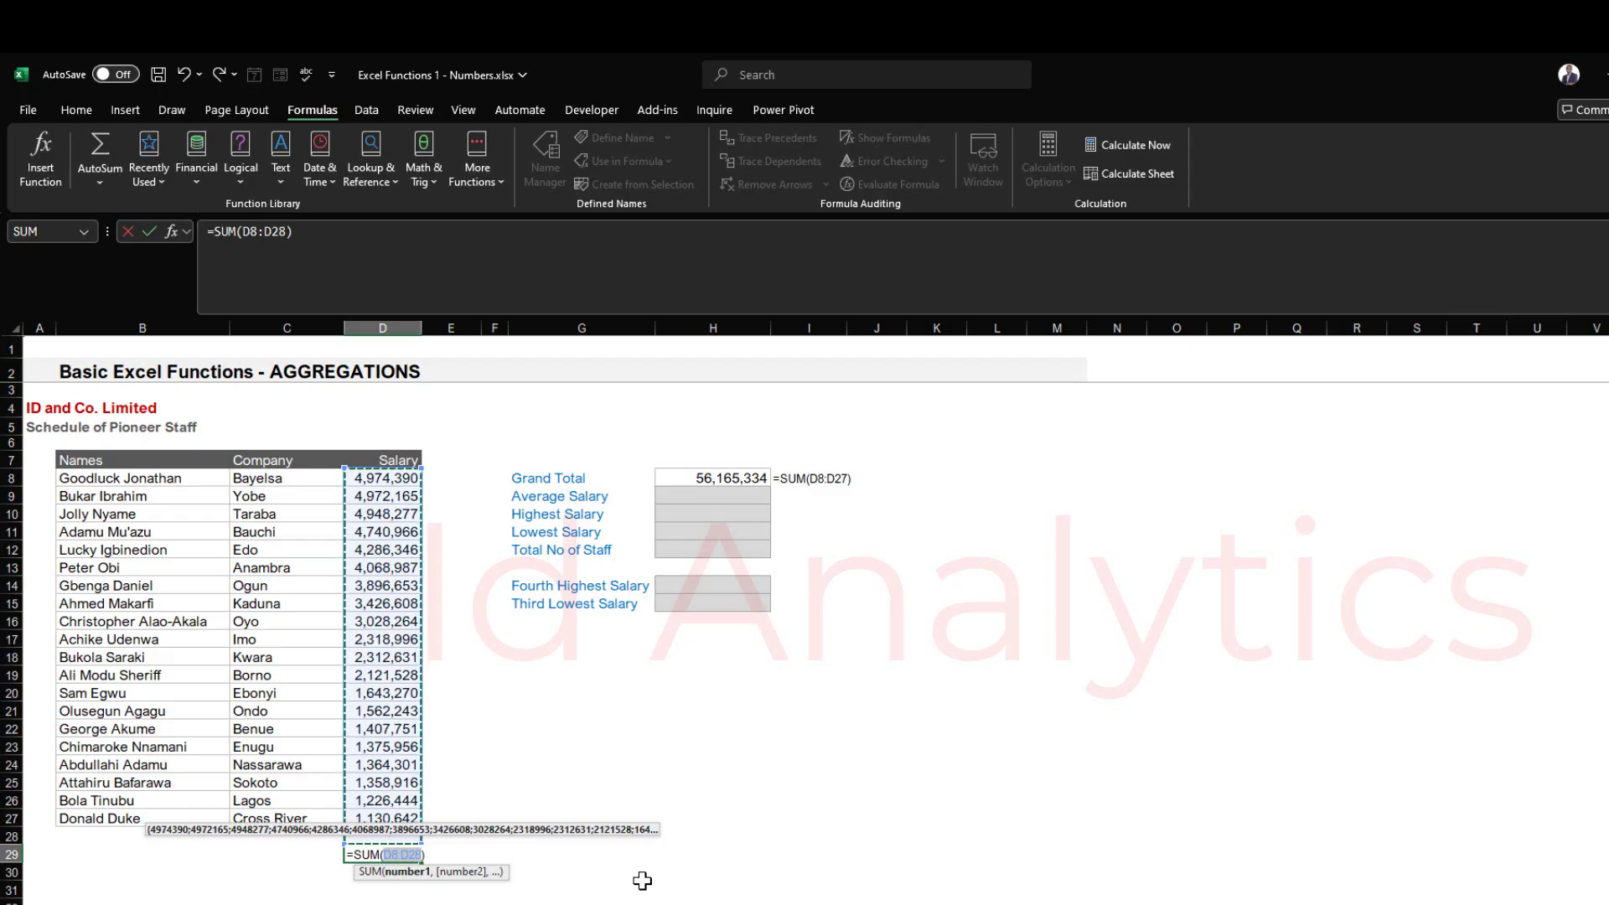
{"action": "key", "text": "Return"}
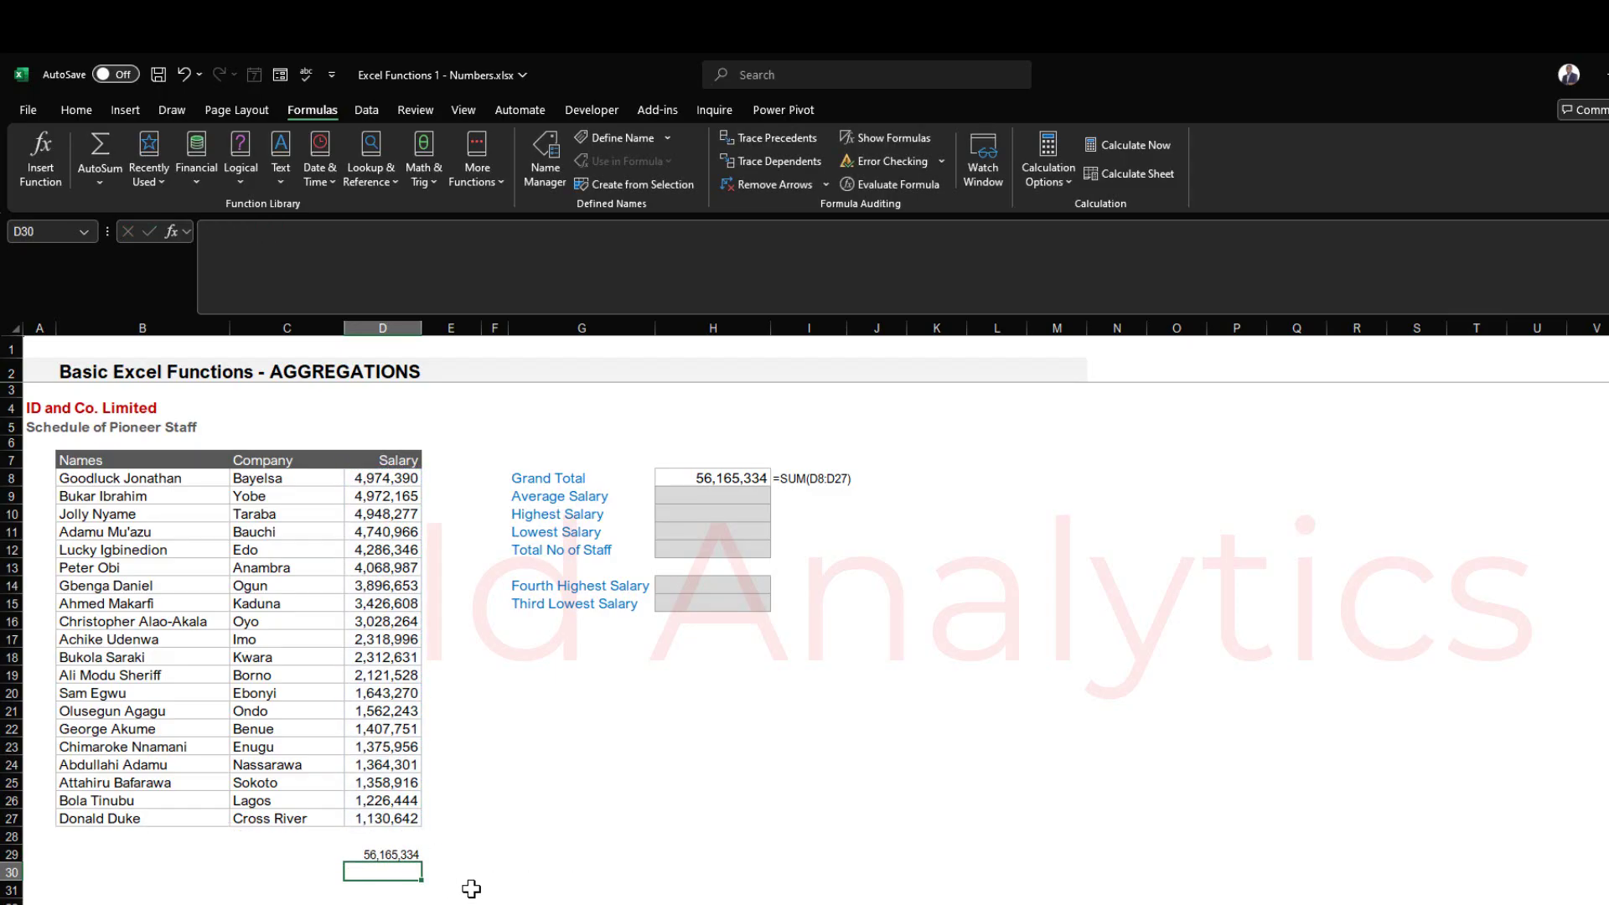
{"action": "left_click", "coordinate": [407, 853]}
{"action": "key", "text": "Delete"}
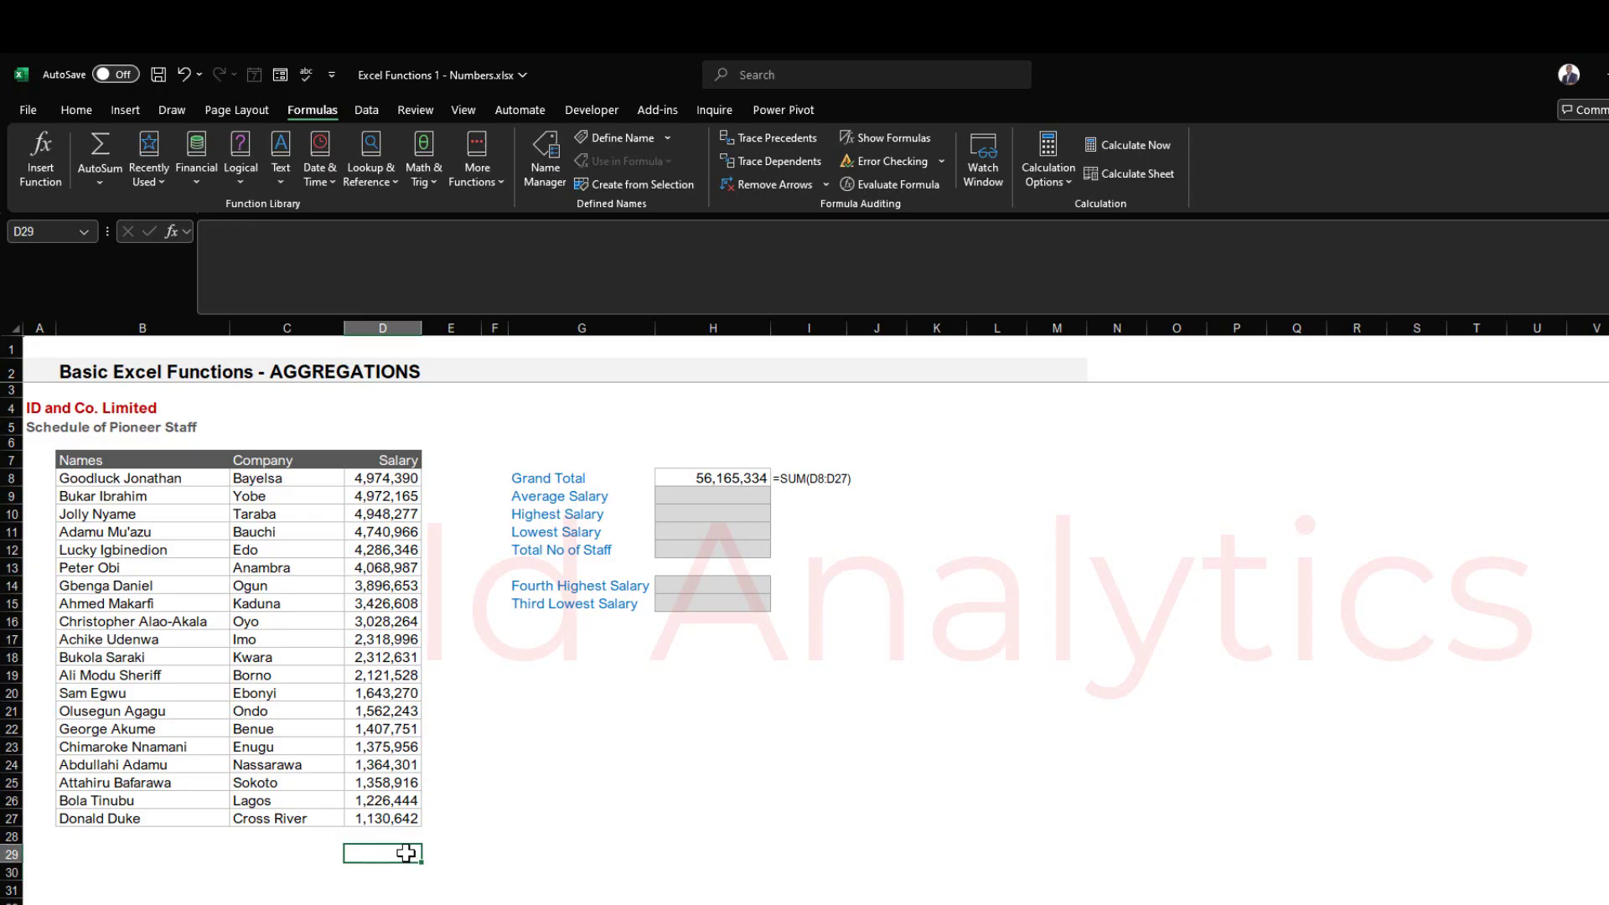
Clear the Grand Total in H8 and refill it using AutoSum over the salary range D8:D27.
{"action": "left_click", "coordinate": [695, 479]}
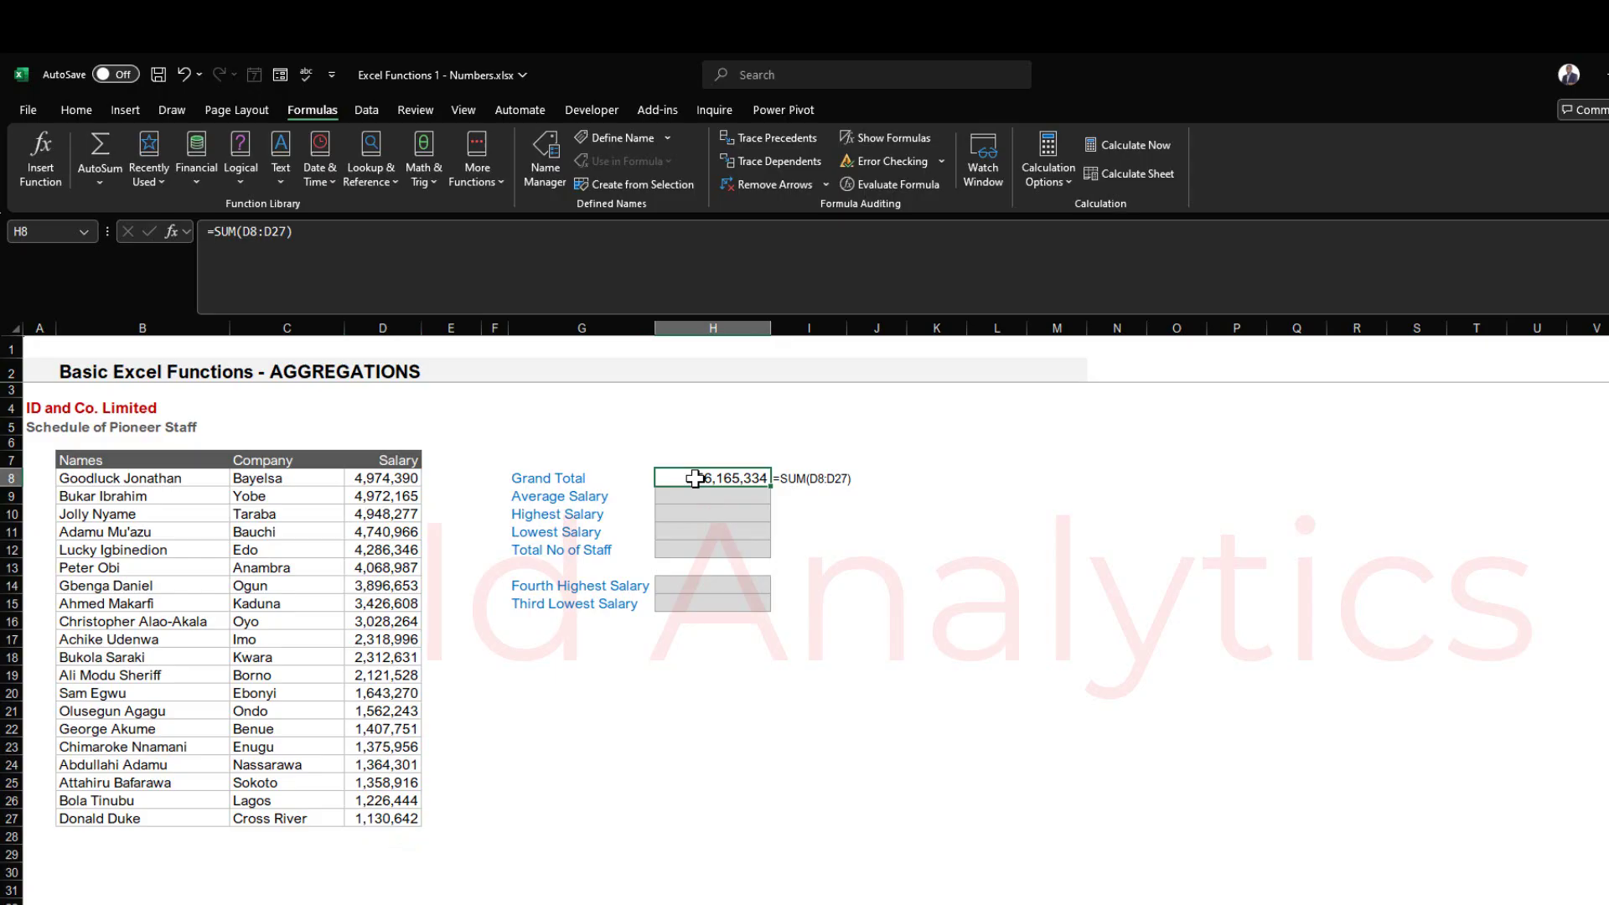
{"action": "key", "text": "Delete"}
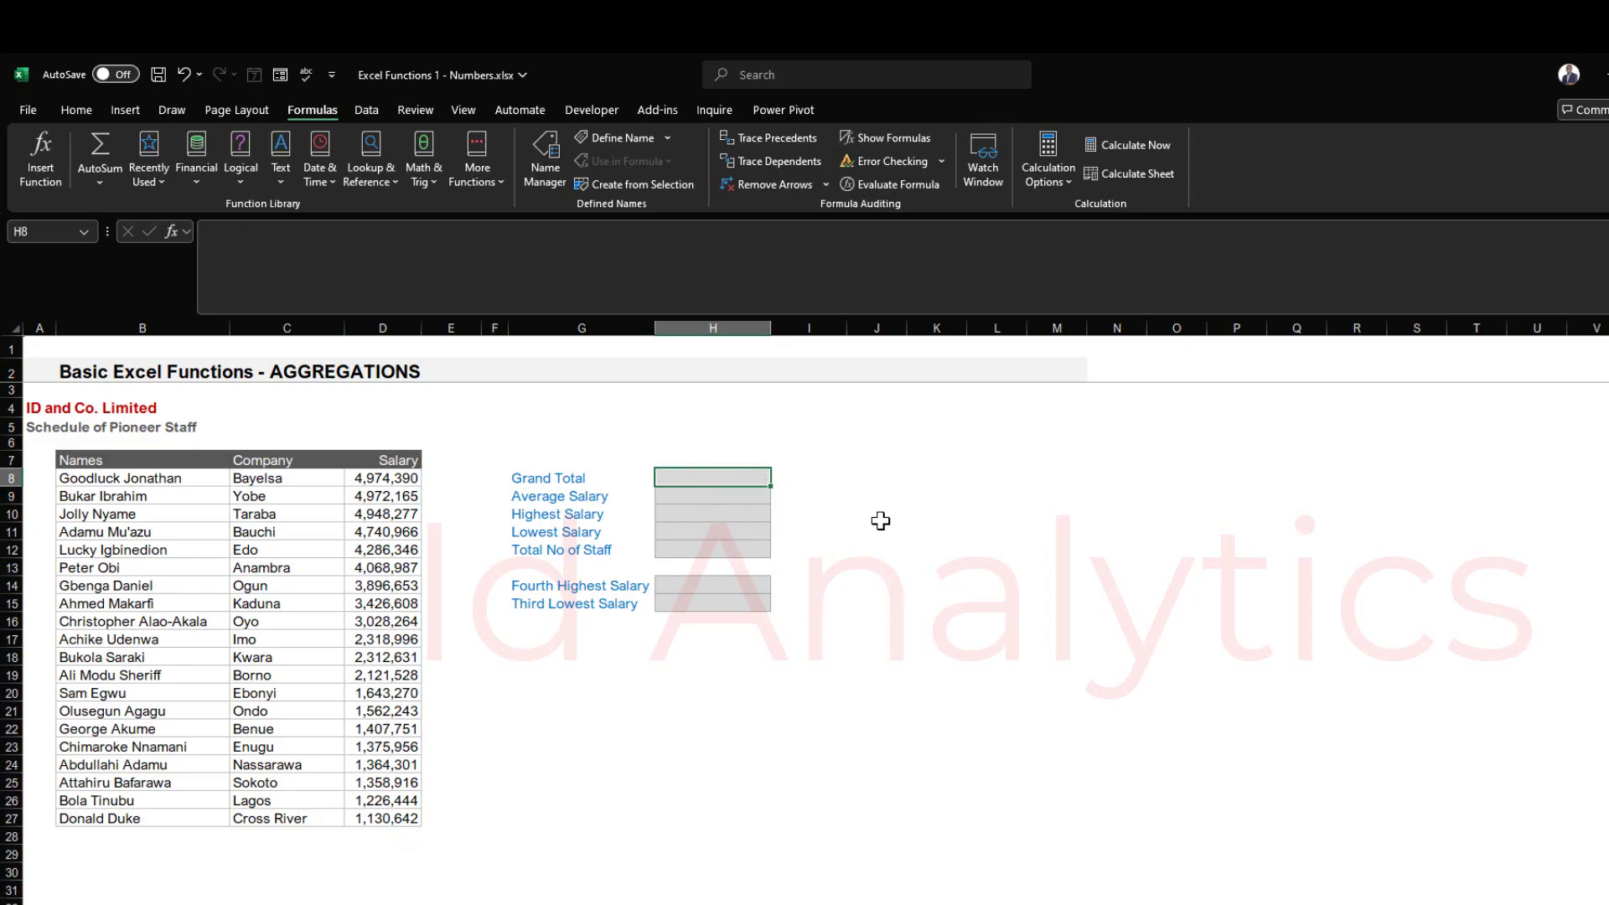
{"action": "key", "text": "alt+equal"}
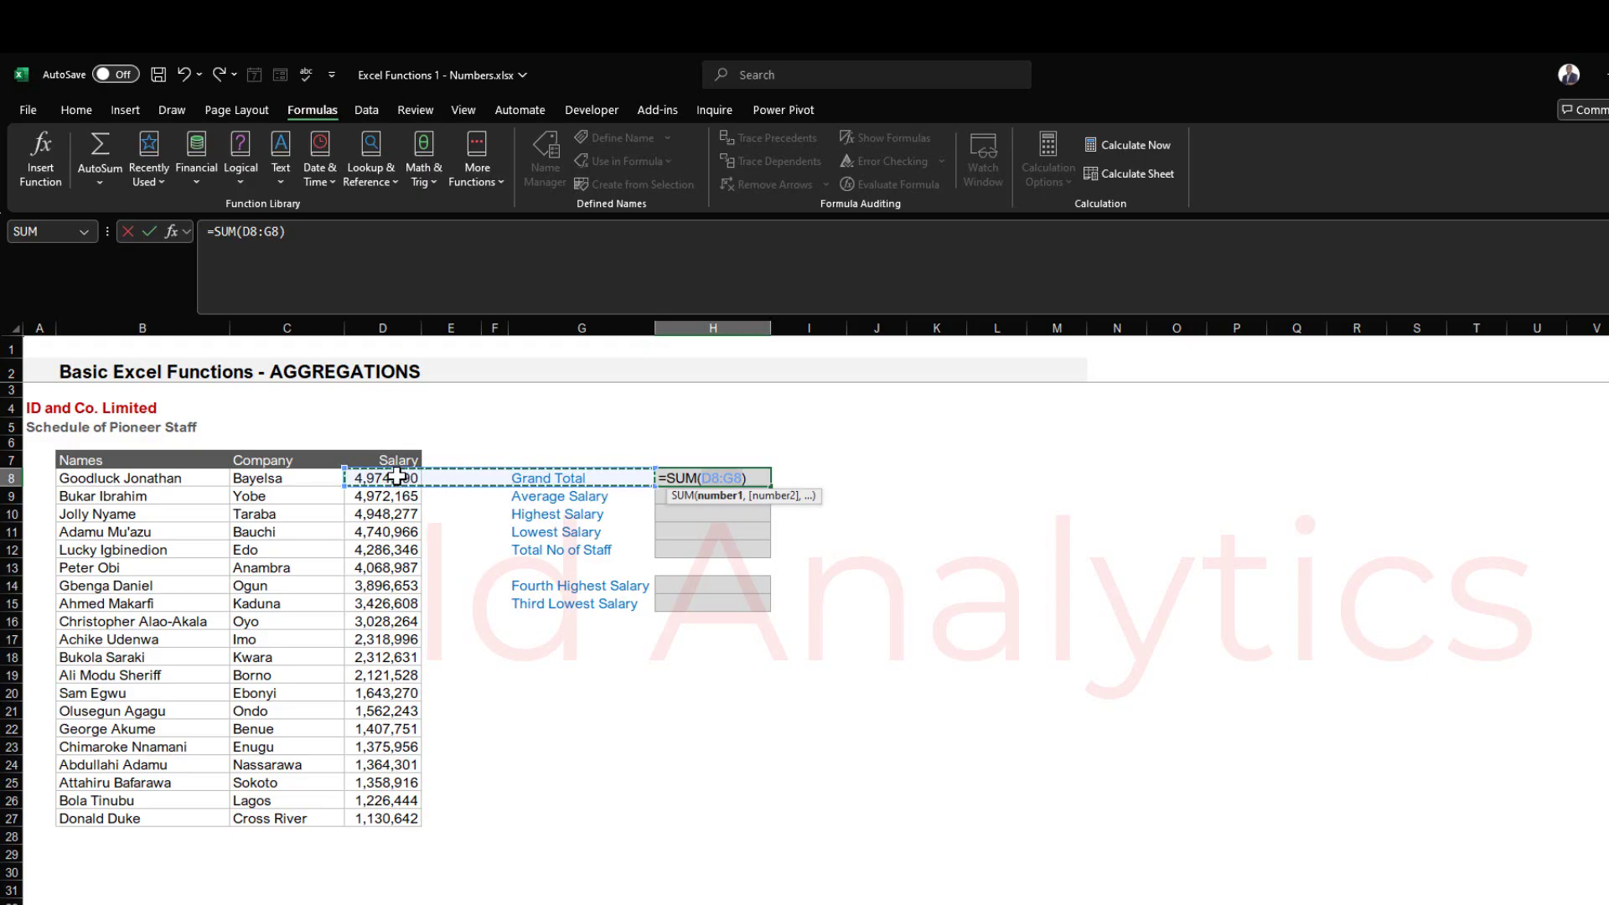
{"action": "left_click_drag", "start_coordinate": [396, 477], "coordinate": [397, 821]}
{"action": "key", "text": "Return"}
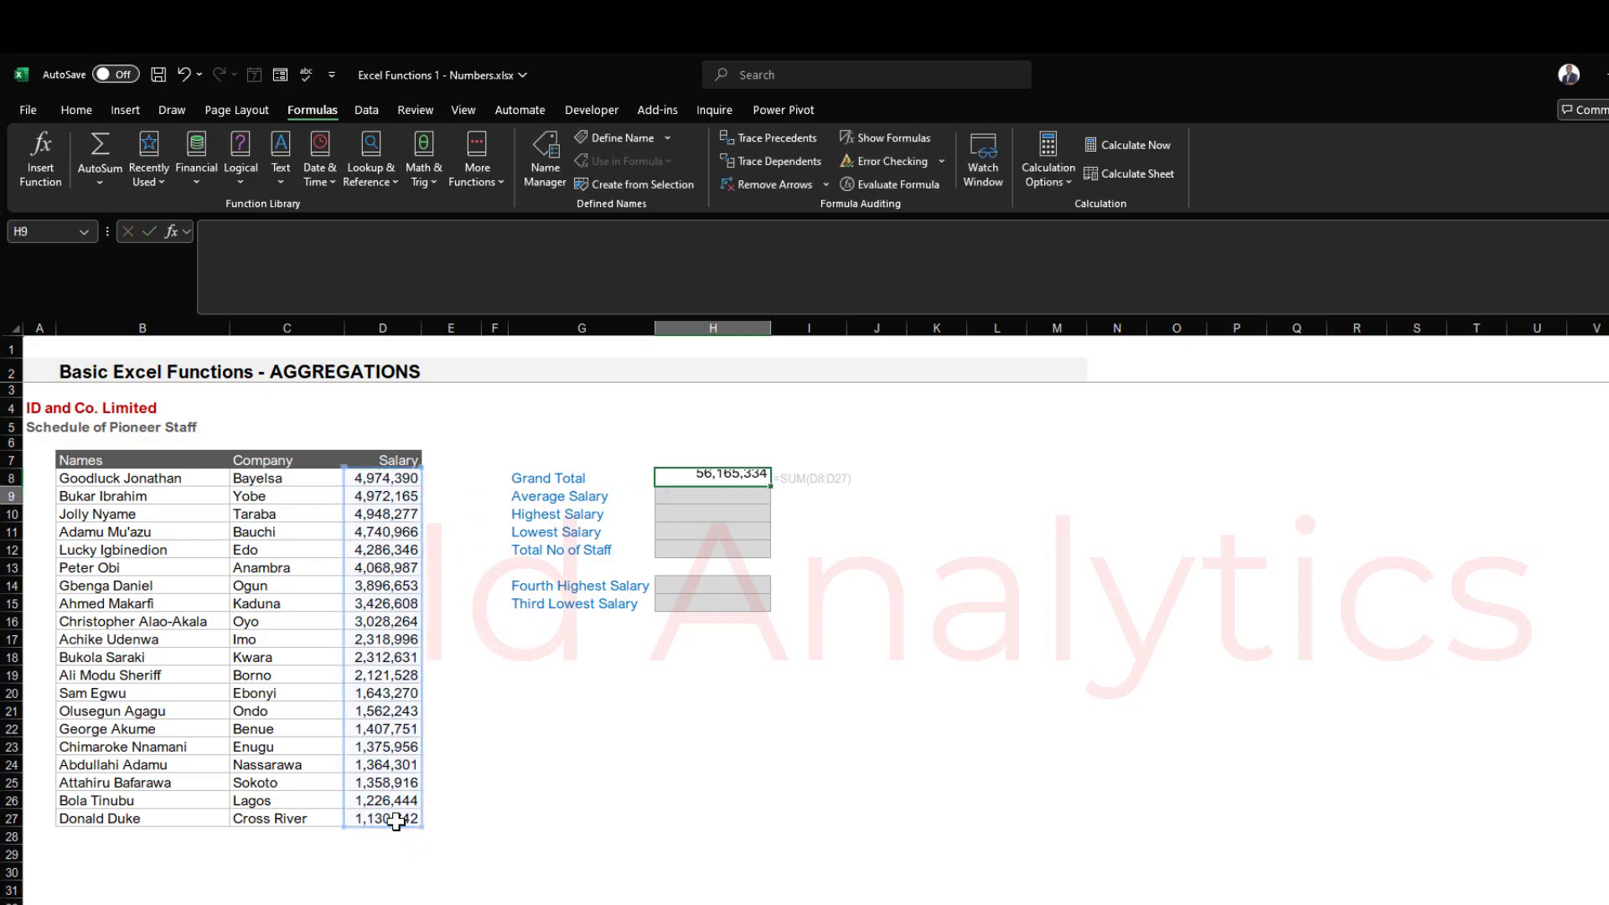